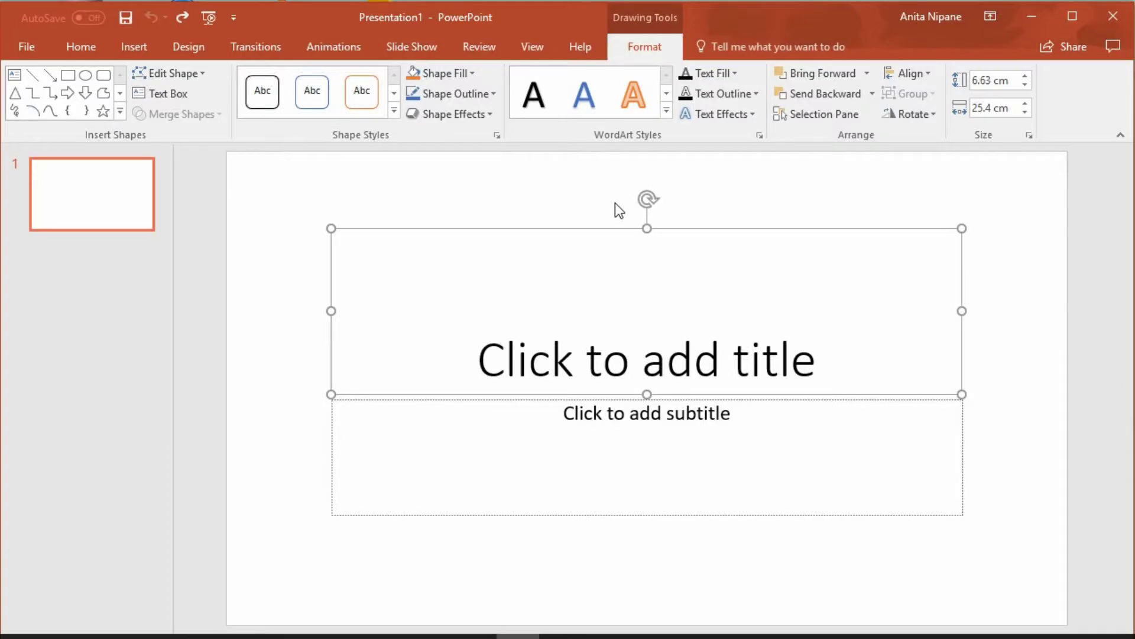
Step: Delete the title and subtitle placeholders from the first slide
key(Delete)
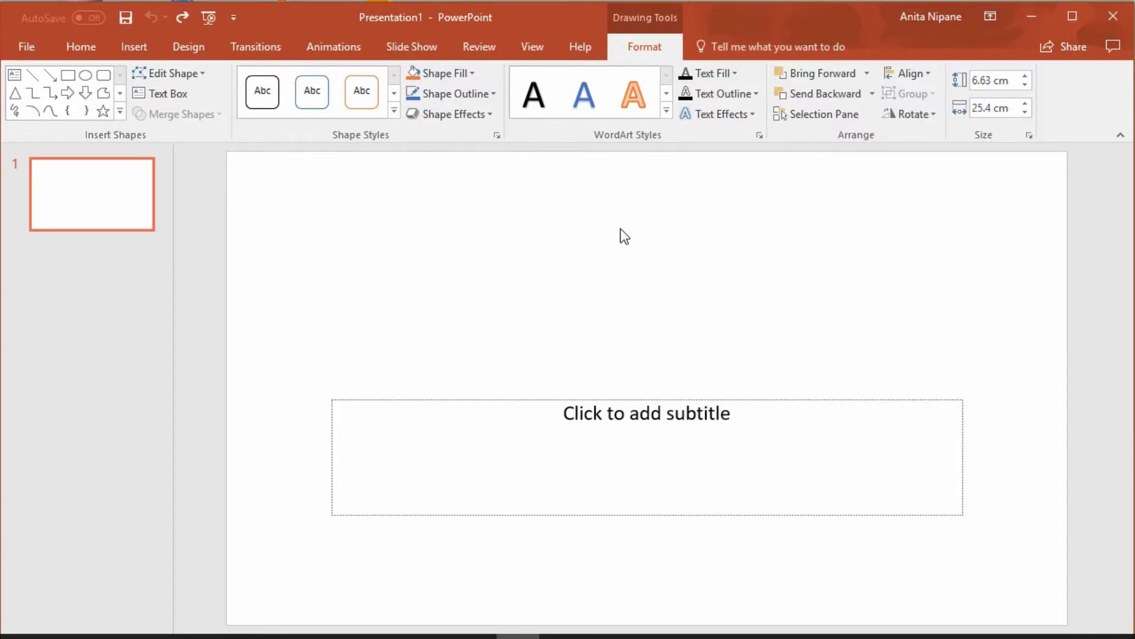
click(655, 398)
key(Delete)
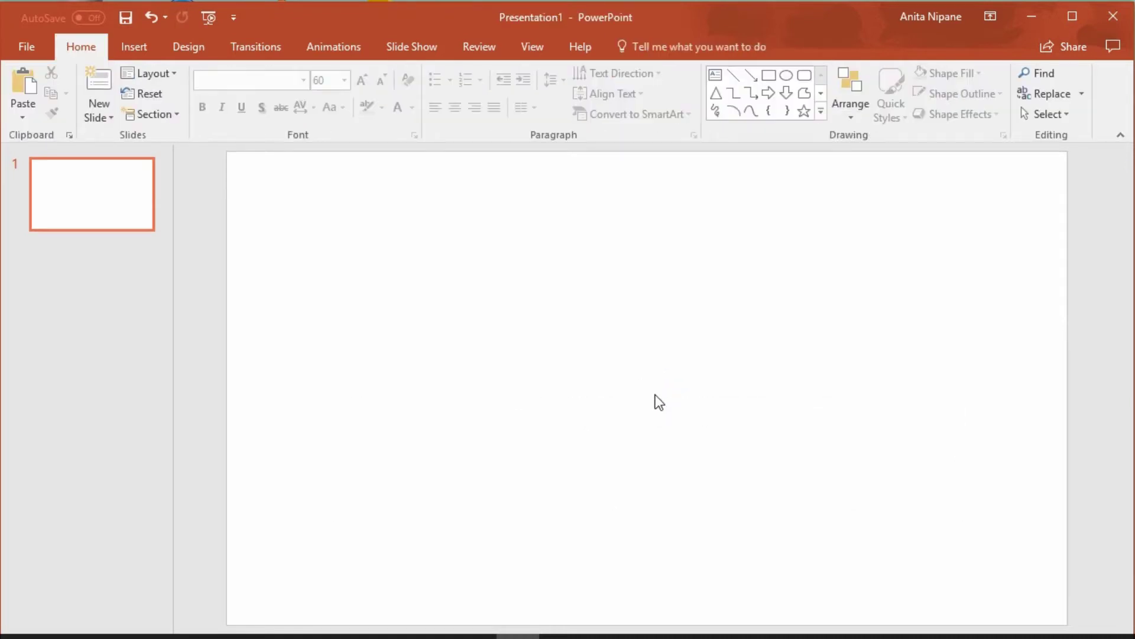
Step: Open the Custom Slide Size dialog from Design and set 'Slides sized for' to Custom
click(195, 54)
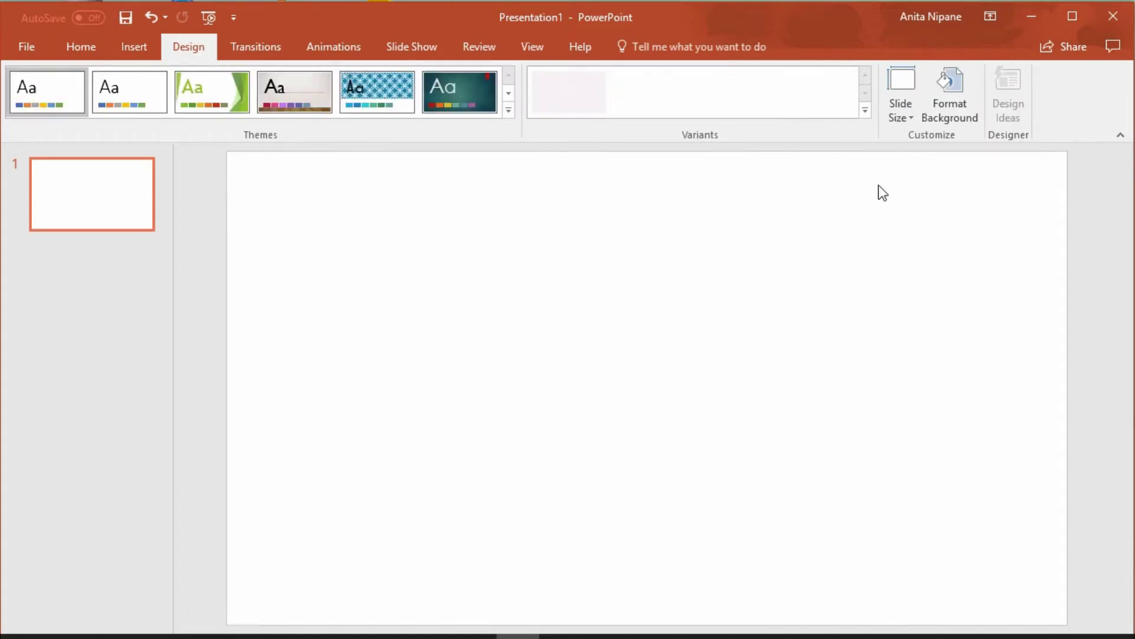
click(914, 118)
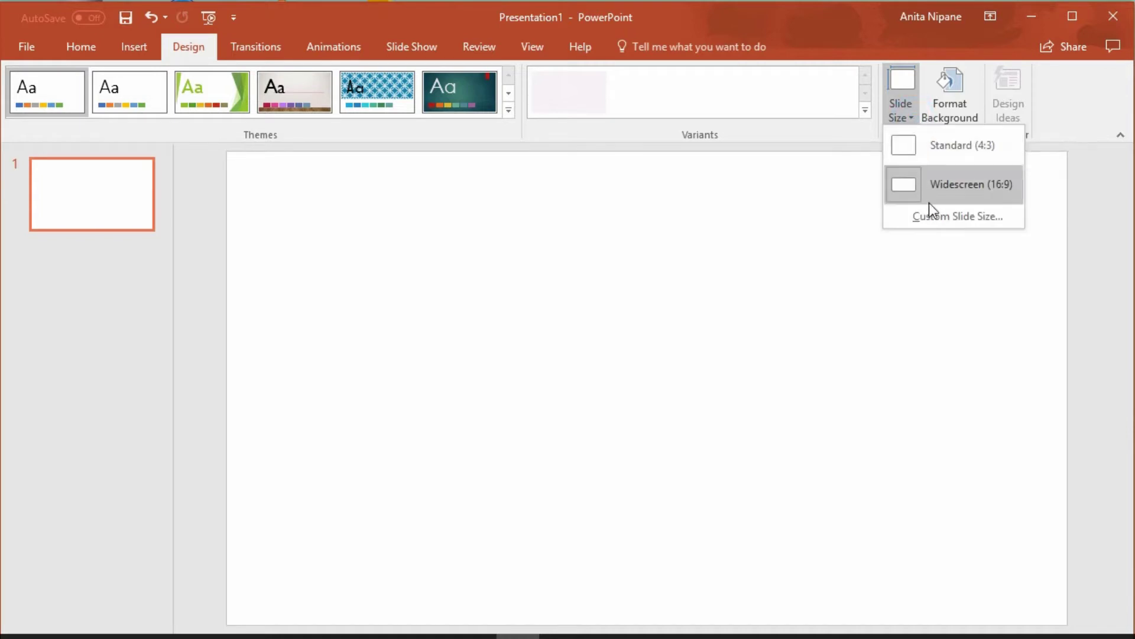
click(939, 220)
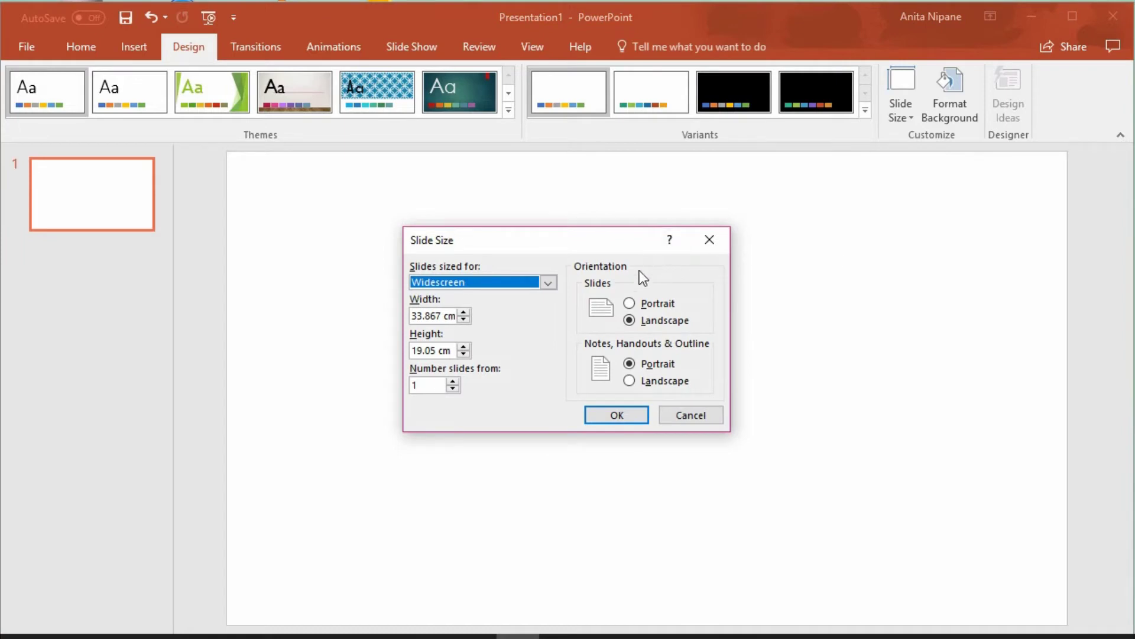
click(554, 282)
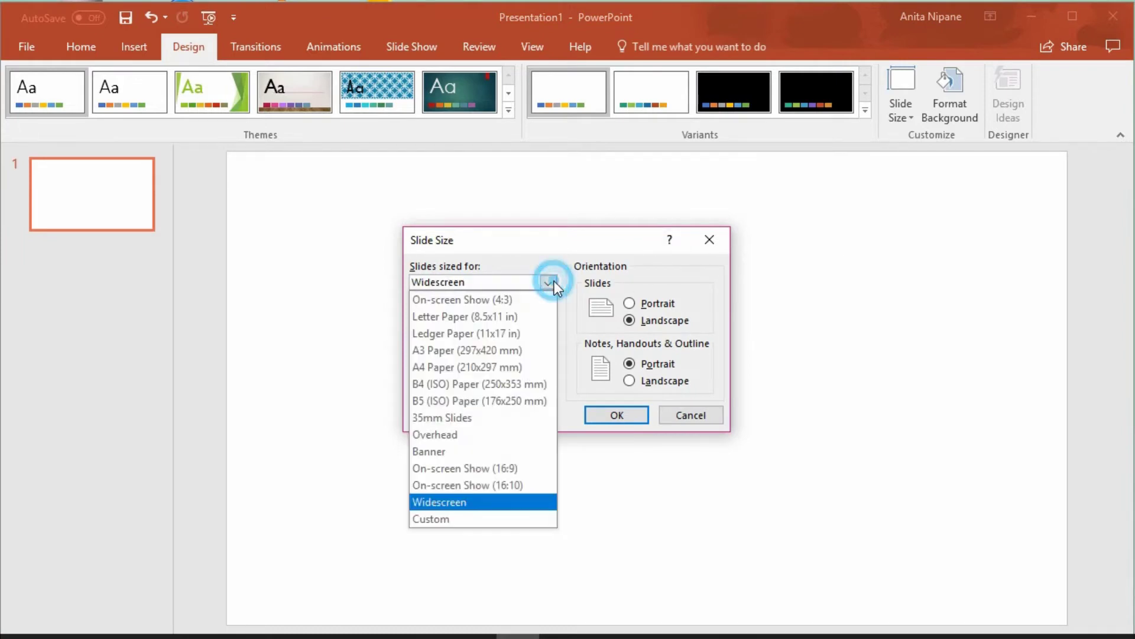
click(453, 519)
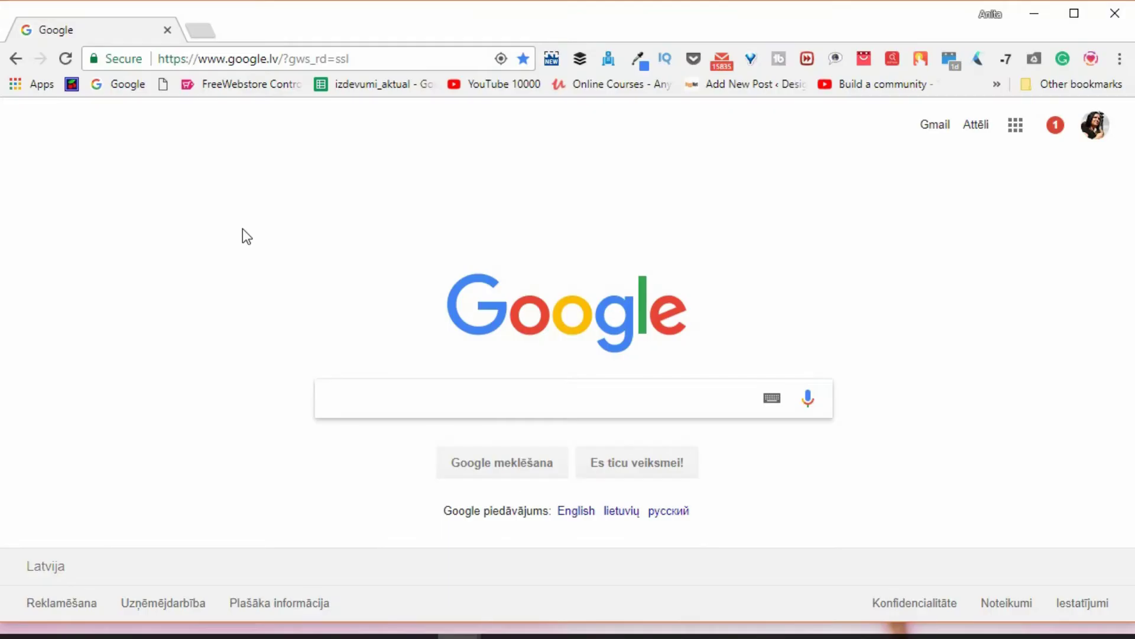
Step: Find an online pixels-to-centimetres converter and convert 1870 pixels (about 49.48 cm)
text(pi)
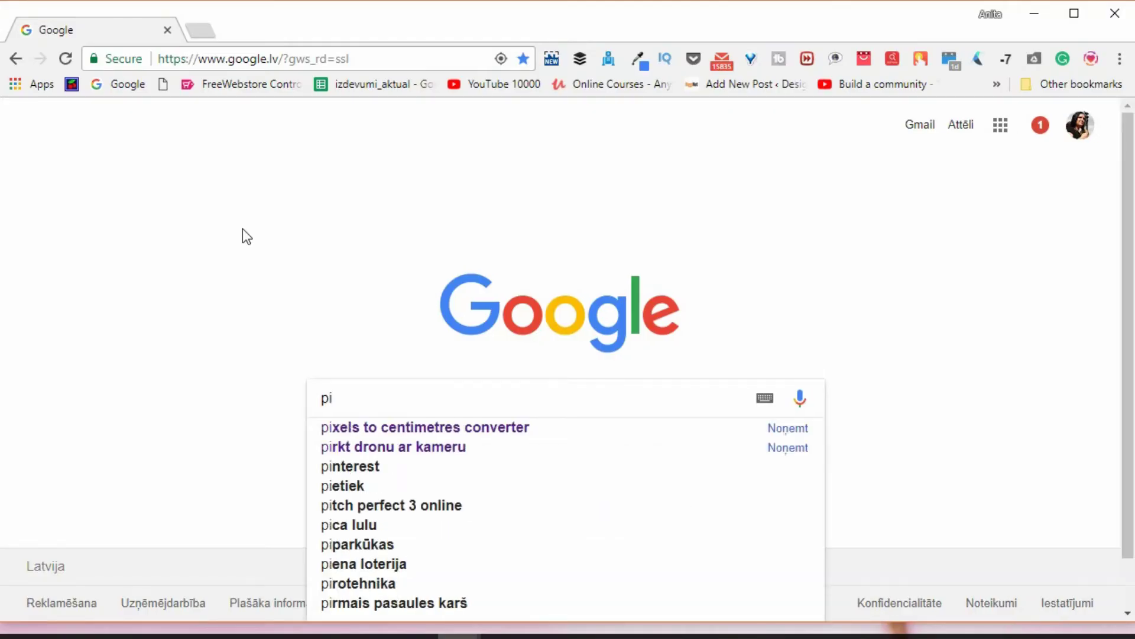
click(433, 427)
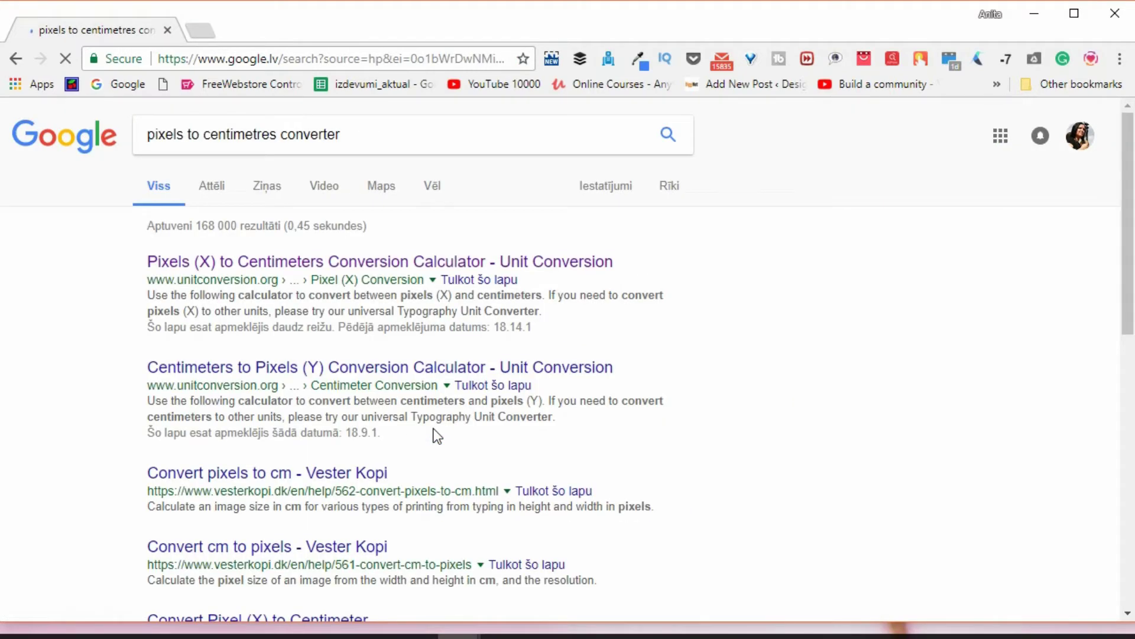
click(441, 263)
click(597, 279)
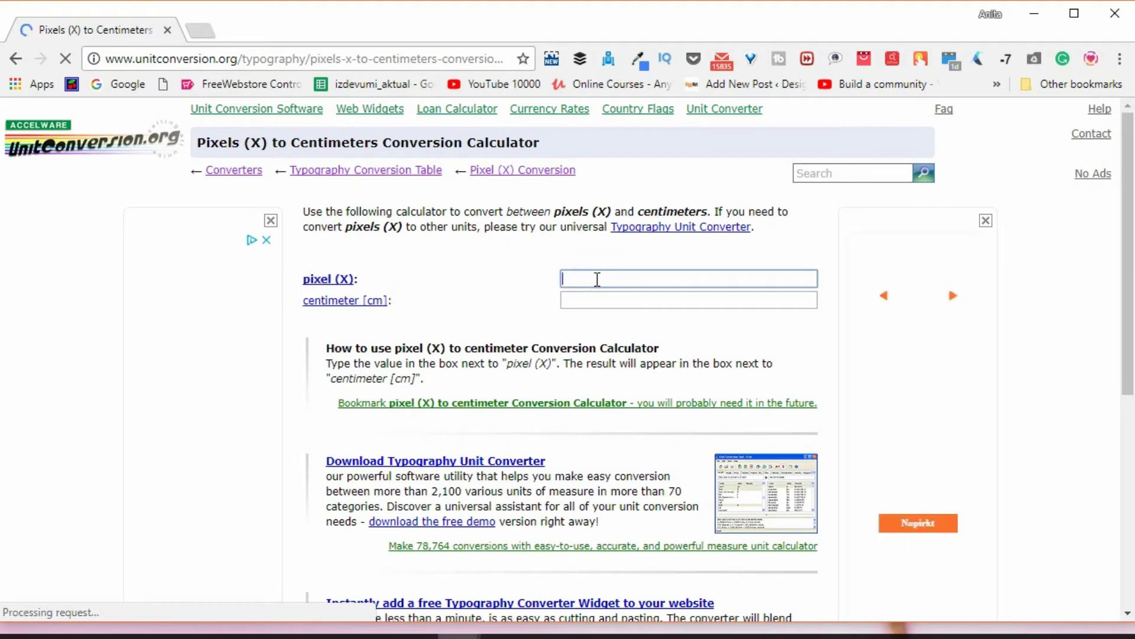
text(1870)
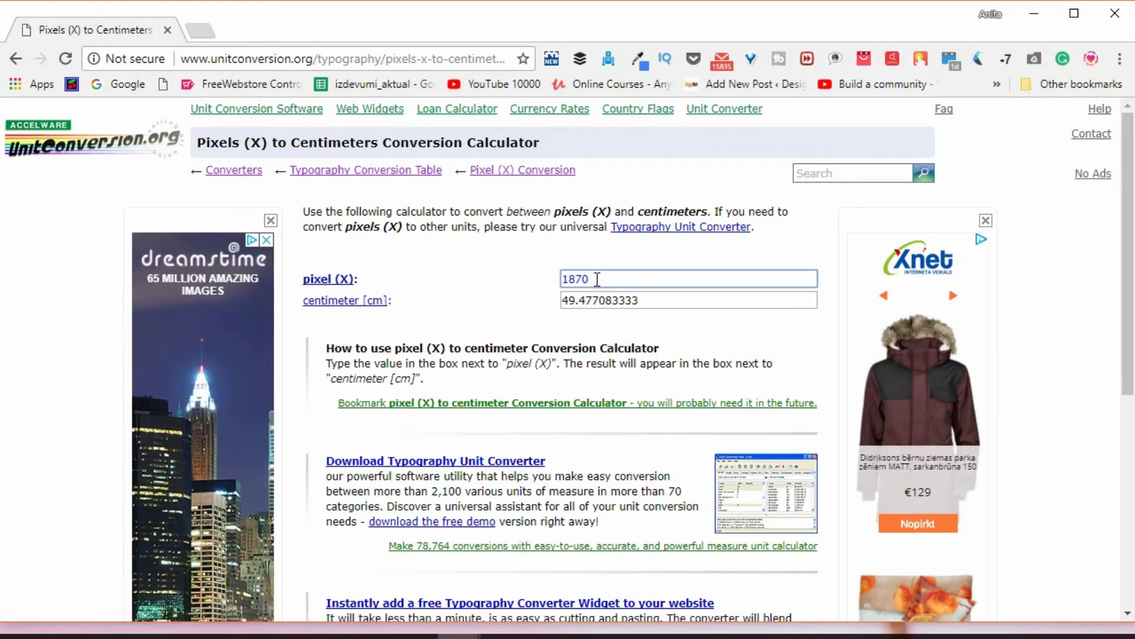
key(BackSpace)
key(BackSpace)
key(BackSpace)
key(BackSpace)
Step: Convert 2500 pixels, then size the slide 49.47 cm wide by 66.14 cm tall with Ensure Fit
text(2500)
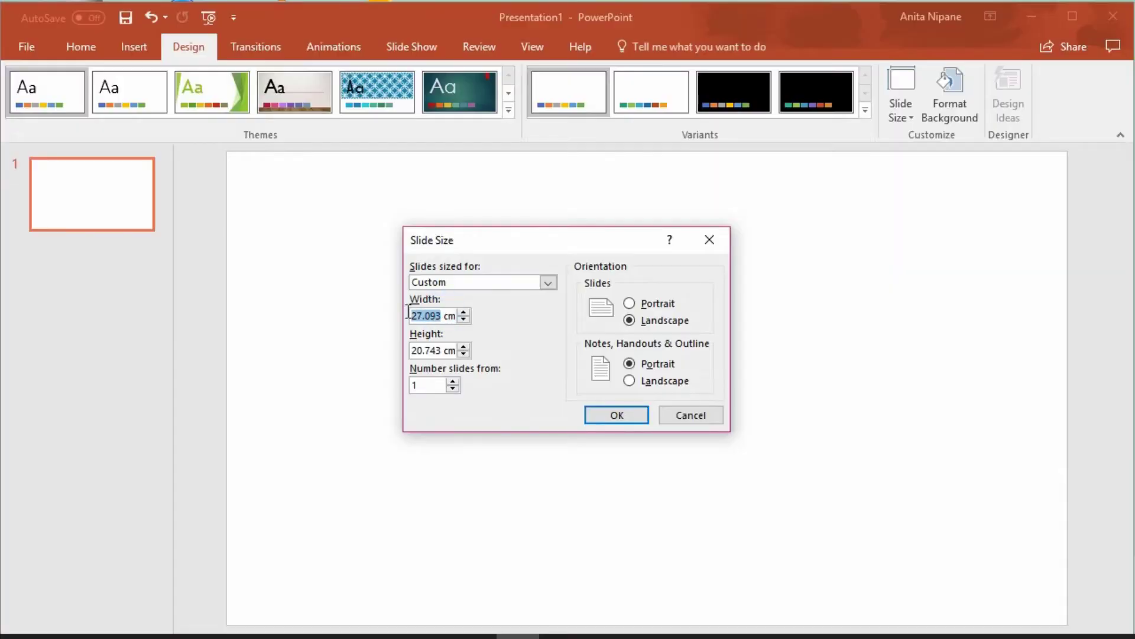
text(4)
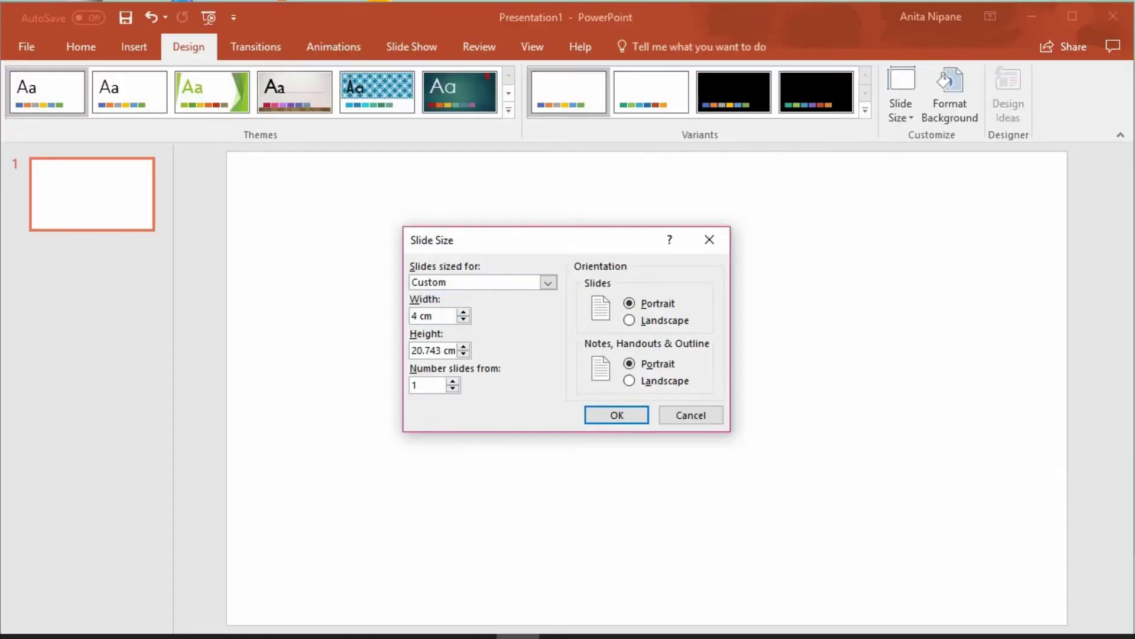
text(9.47)
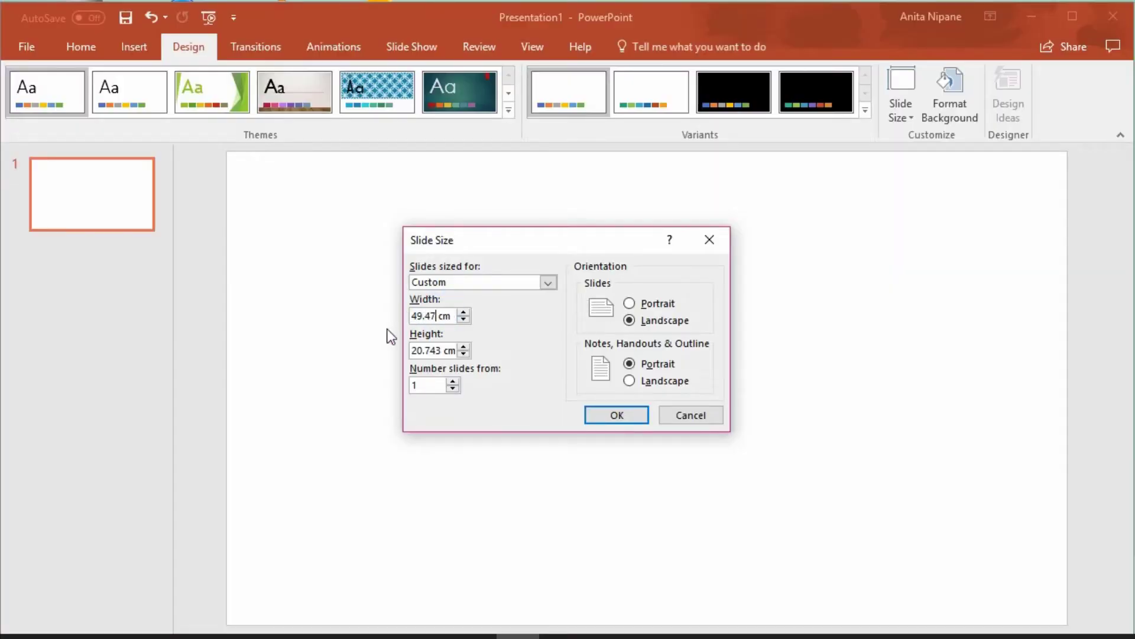
click(438, 350)
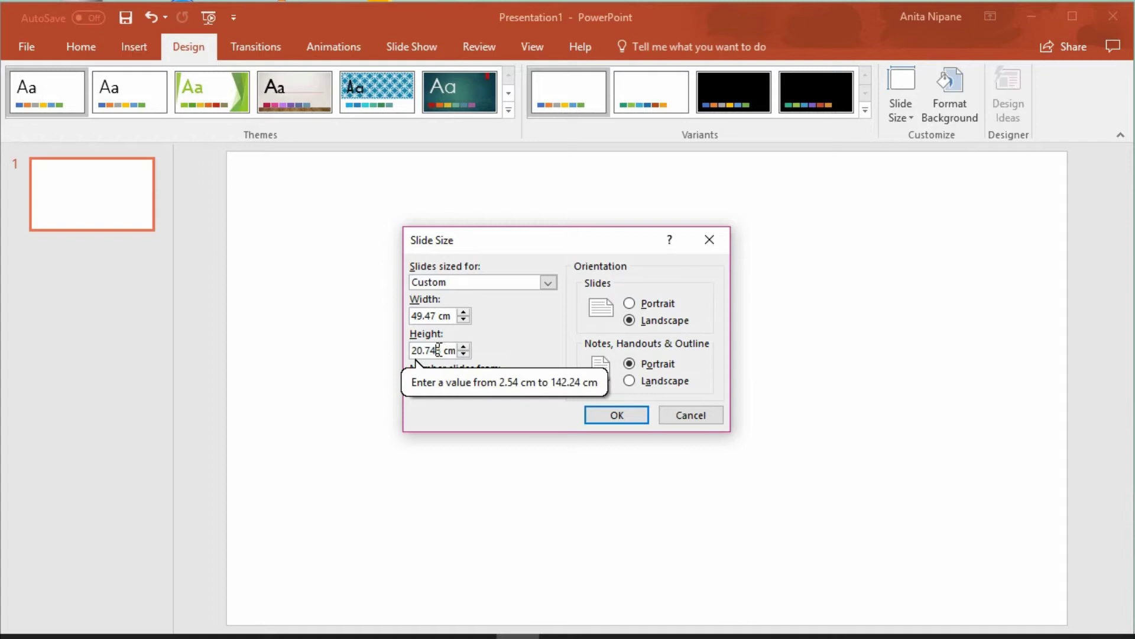
drag(456, 350, 405, 350)
text(66.14)
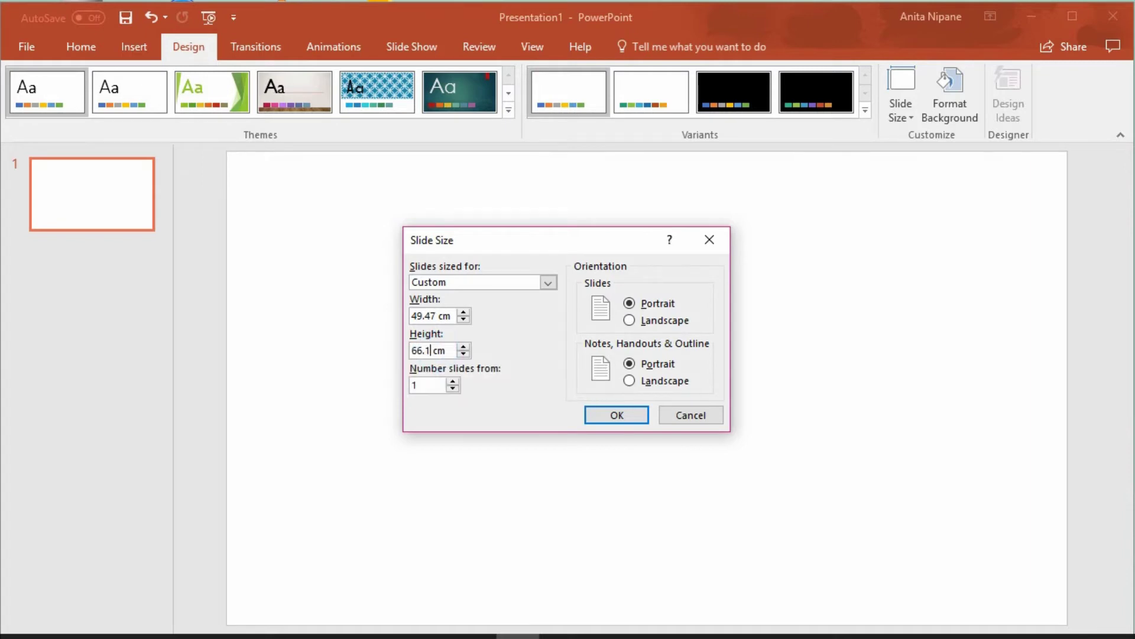
click(615, 415)
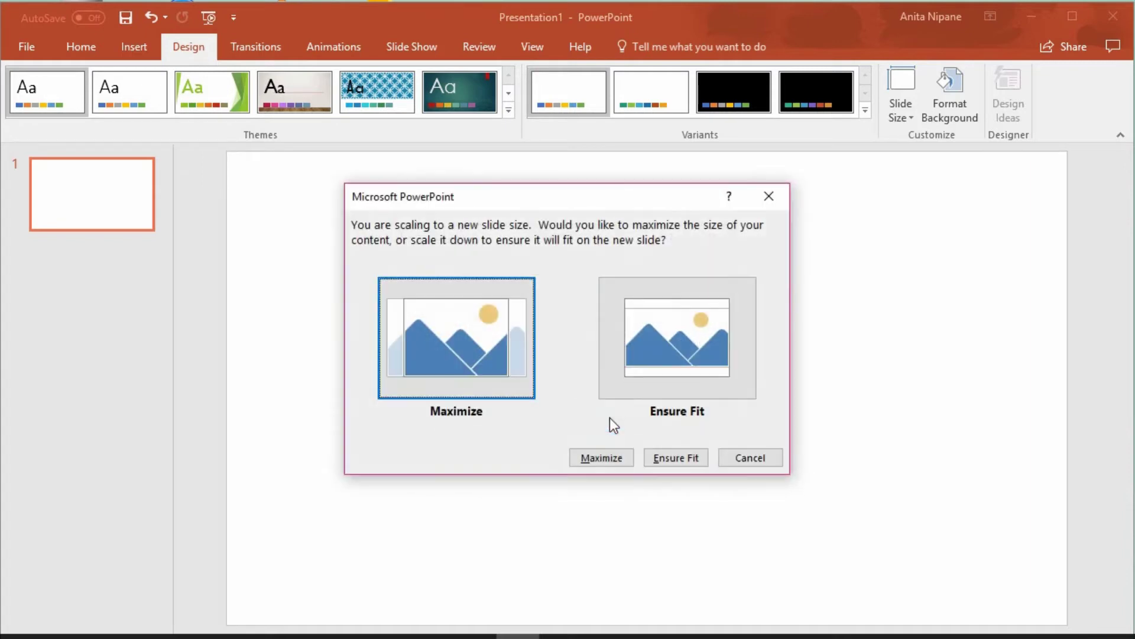
click(679, 458)
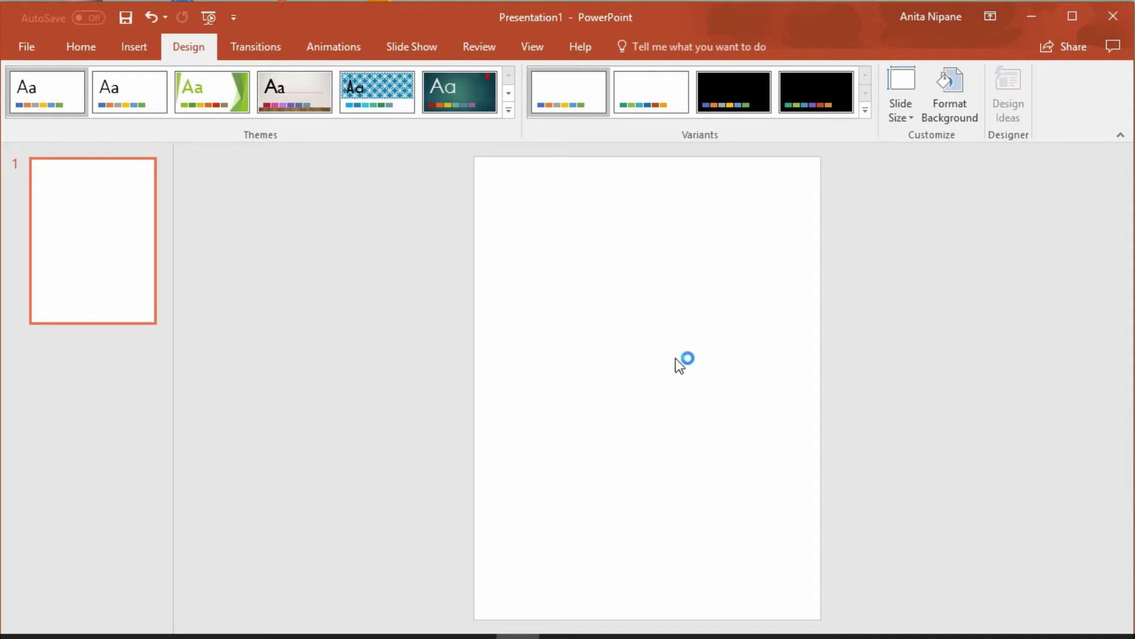
Step: Add a 54 pt text box reading 'Automate your Twitter marketing 2018' and 'Save your time & money!'
click(122, 44)
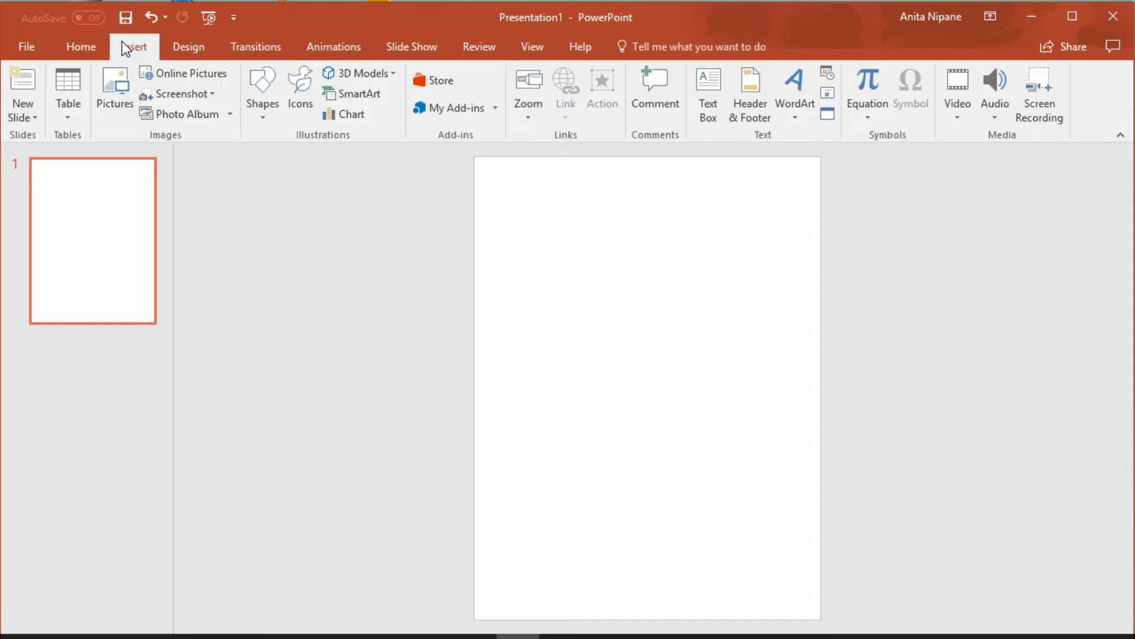
click(719, 80)
click(537, 214)
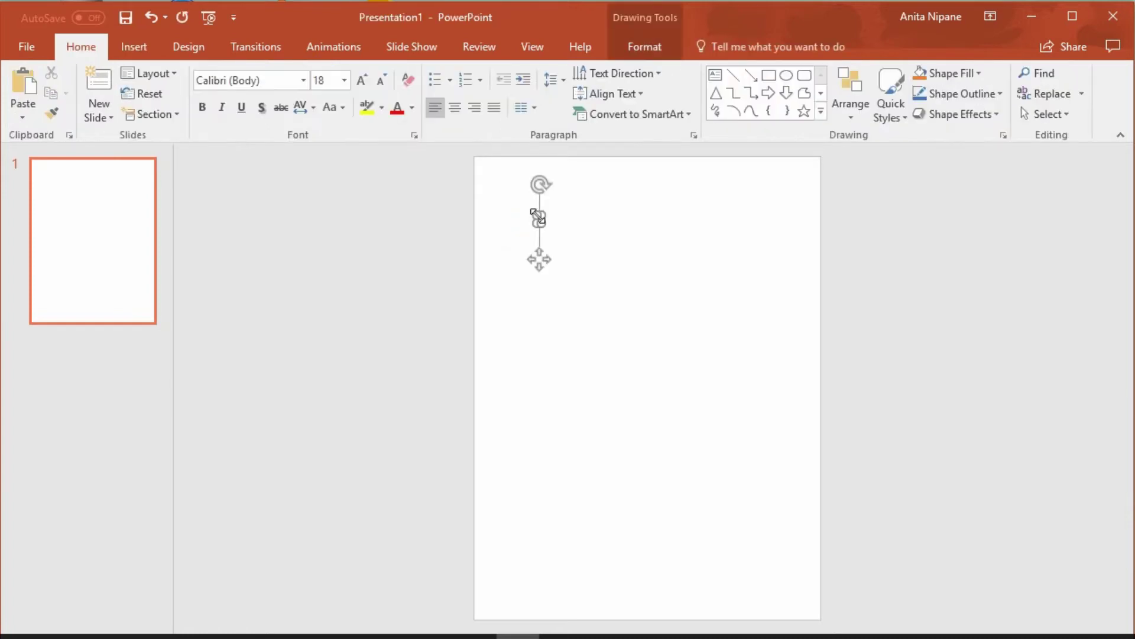
click(343, 83)
text(54)
key(Return)
text(Automate your Twitter marketing 2018)
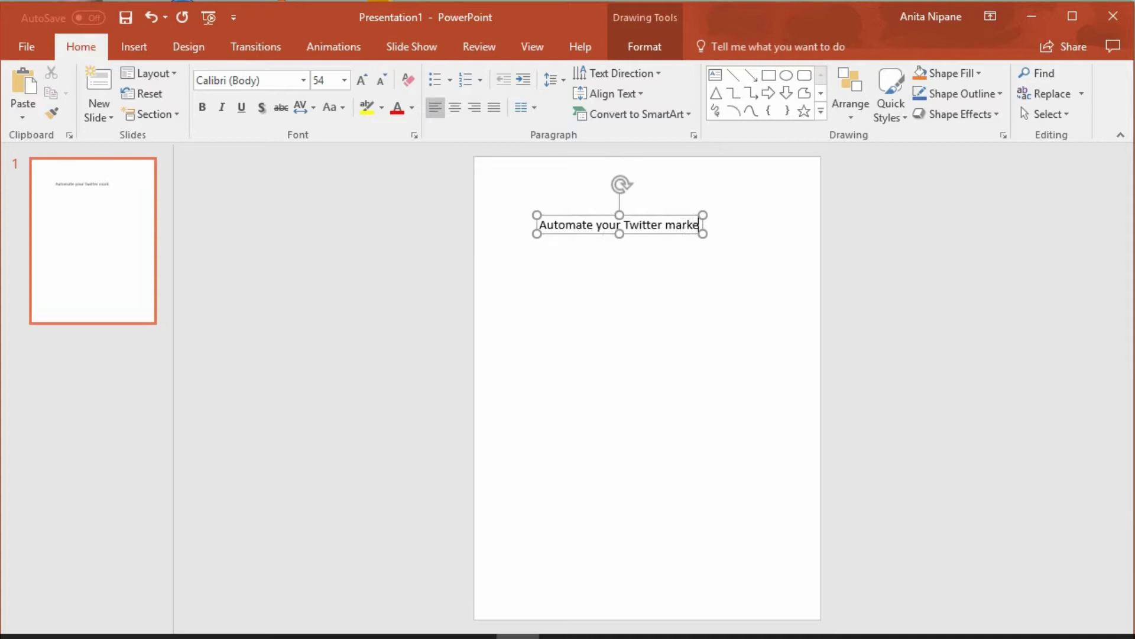
key(Return)
text(Save your time & money!)
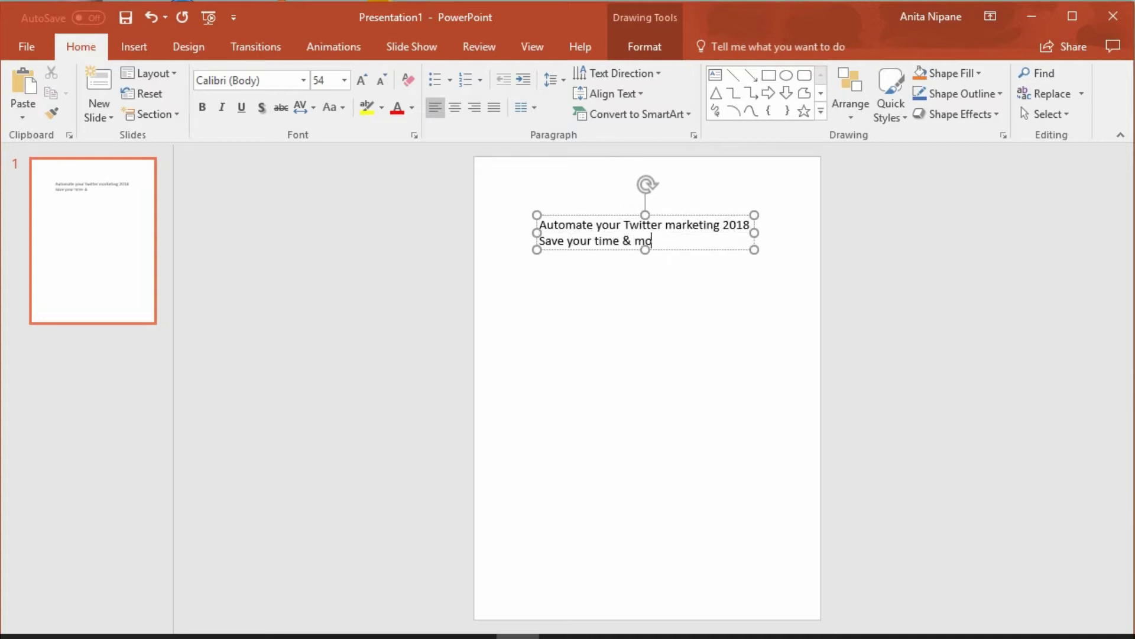
Step: Make the first line 'Automate your Twitter marketing 2018' all uppercase
triple_click(673, 228)
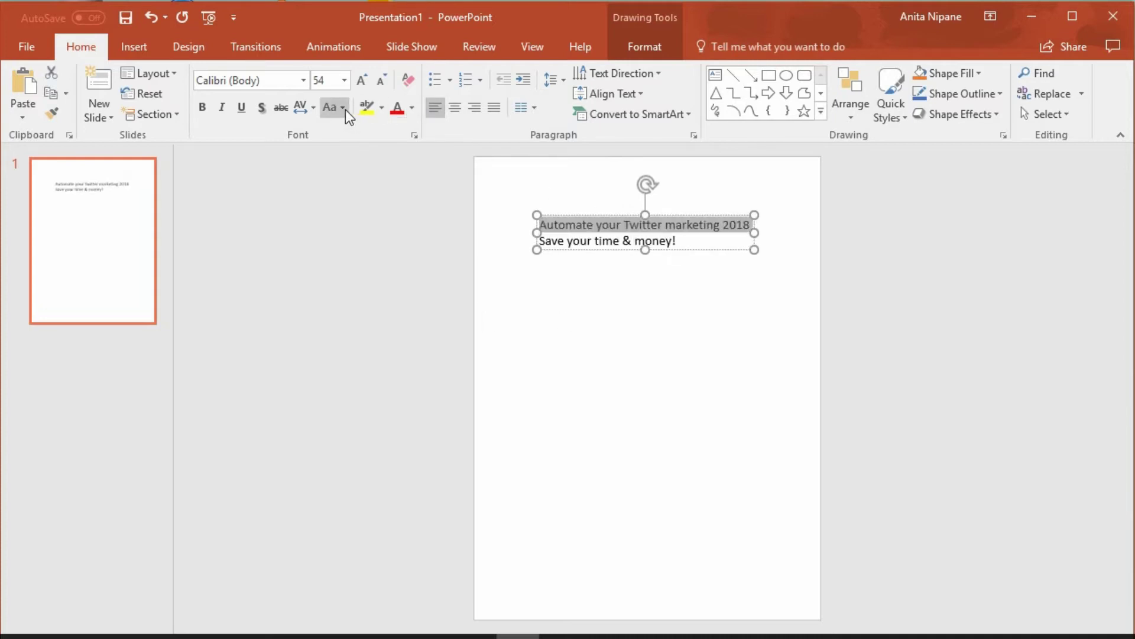
click(369, 81)
click(369, 81)
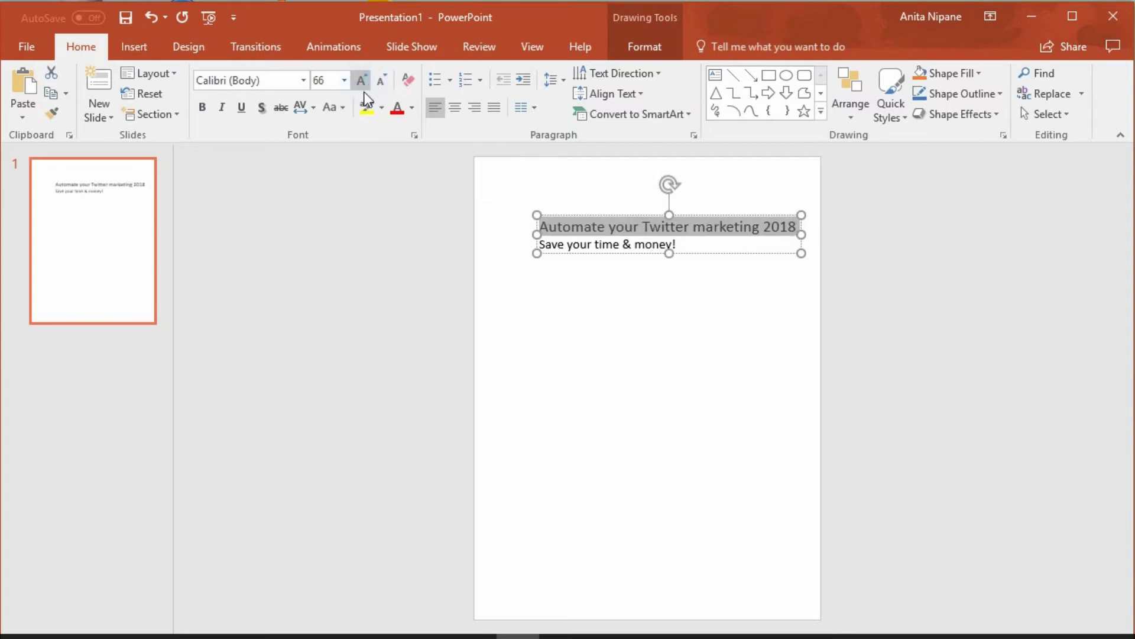
key(ctrl+z)
key(ctrl+z)
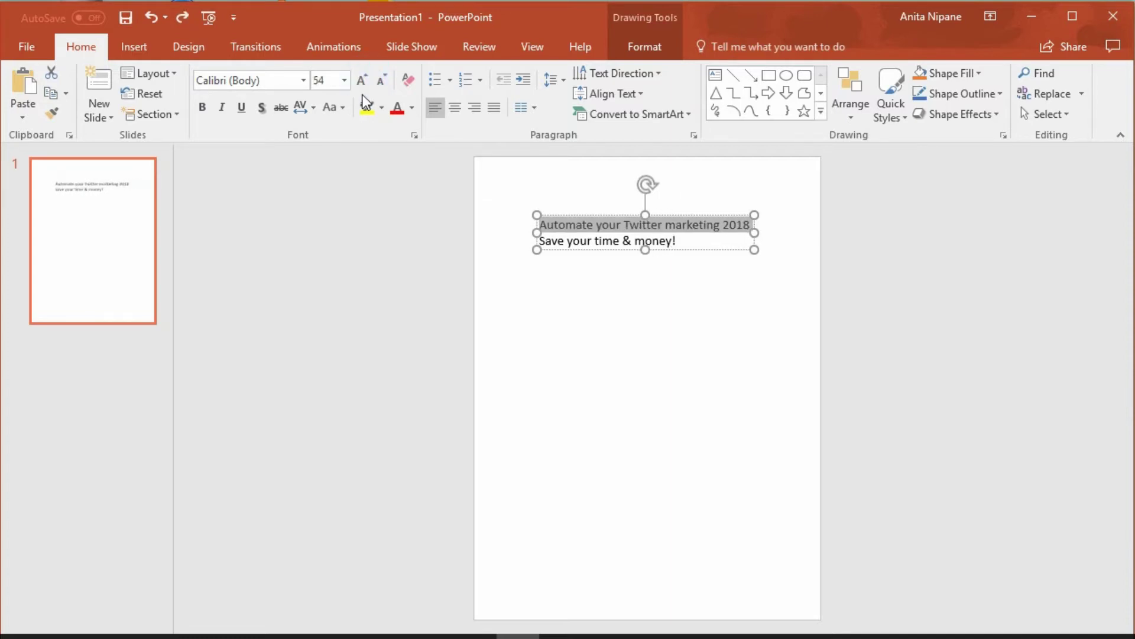
click(332, 108)
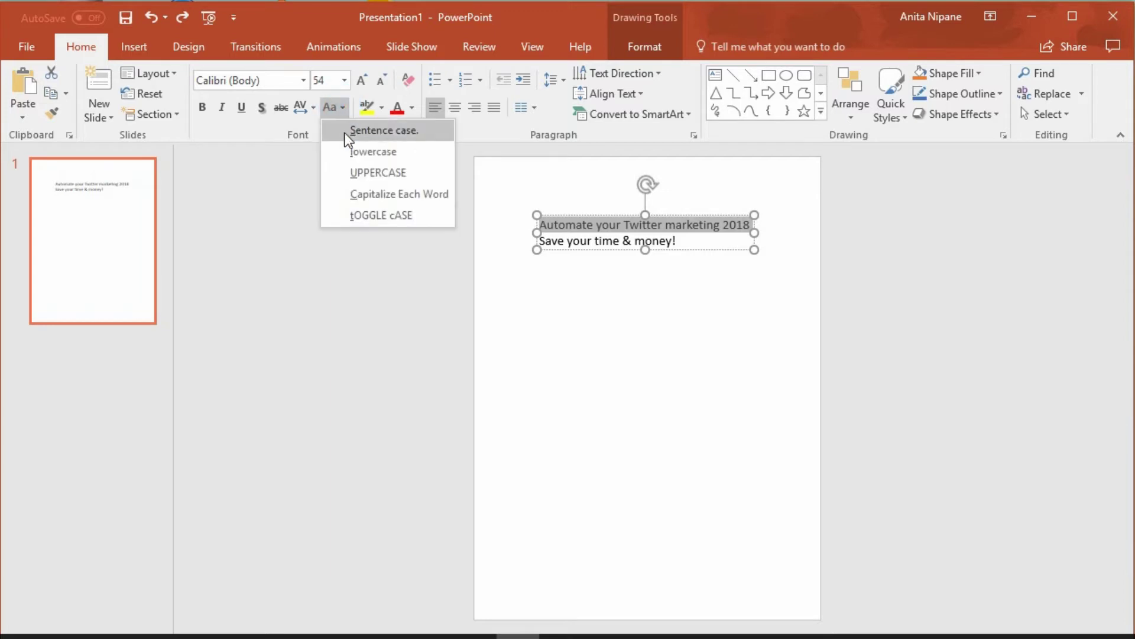
click(370, 174)
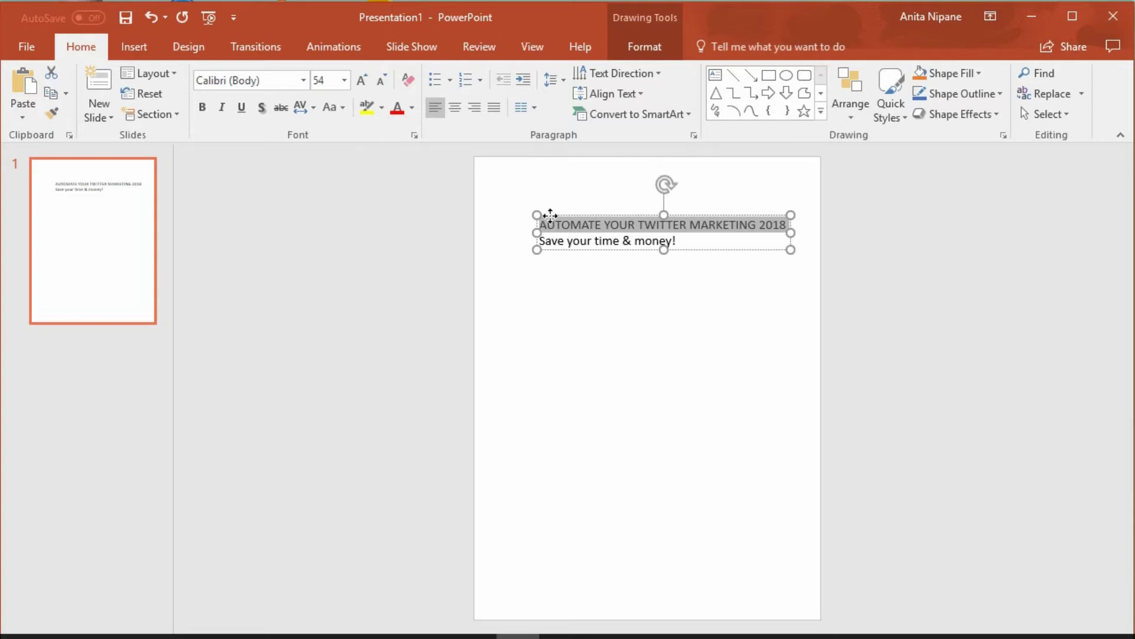
Step: Enlarge the cover text to 72 pt, narrow its box so the title wraps, and move it up-left
click(549, 222)
click(363, 82)
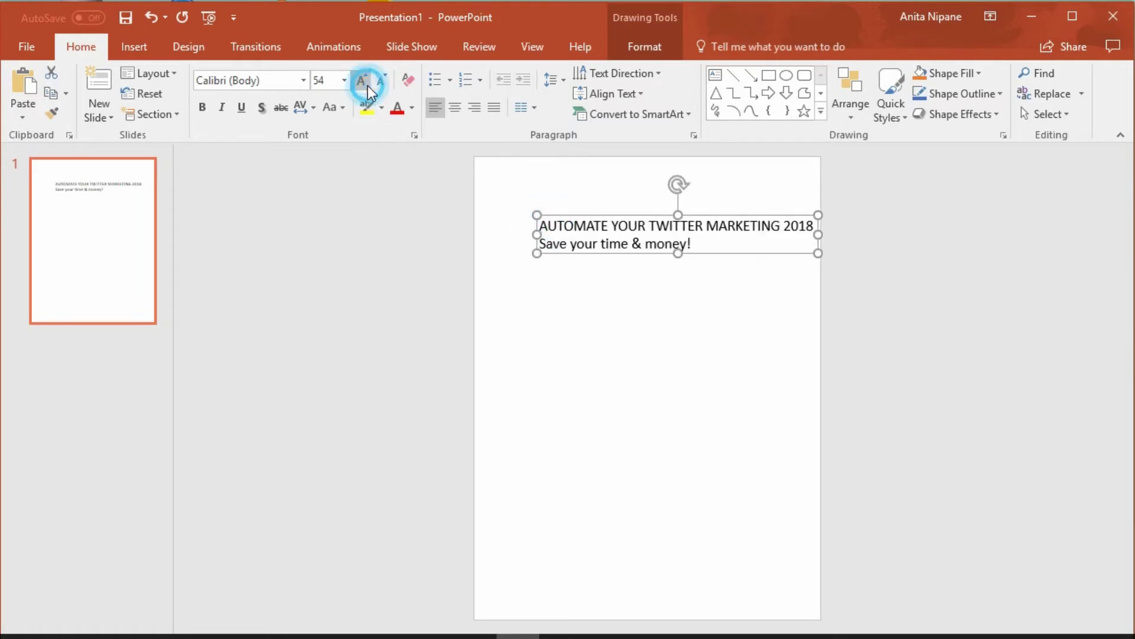
click(364, 81)
click(364, 82)
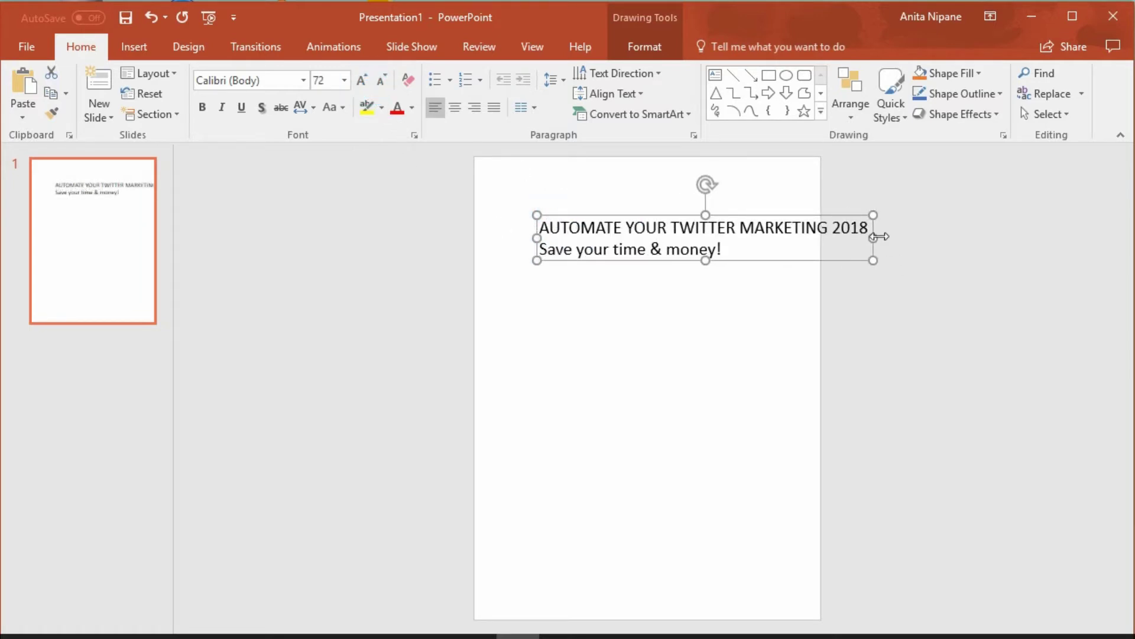
drag(873, 238, 787, 241)
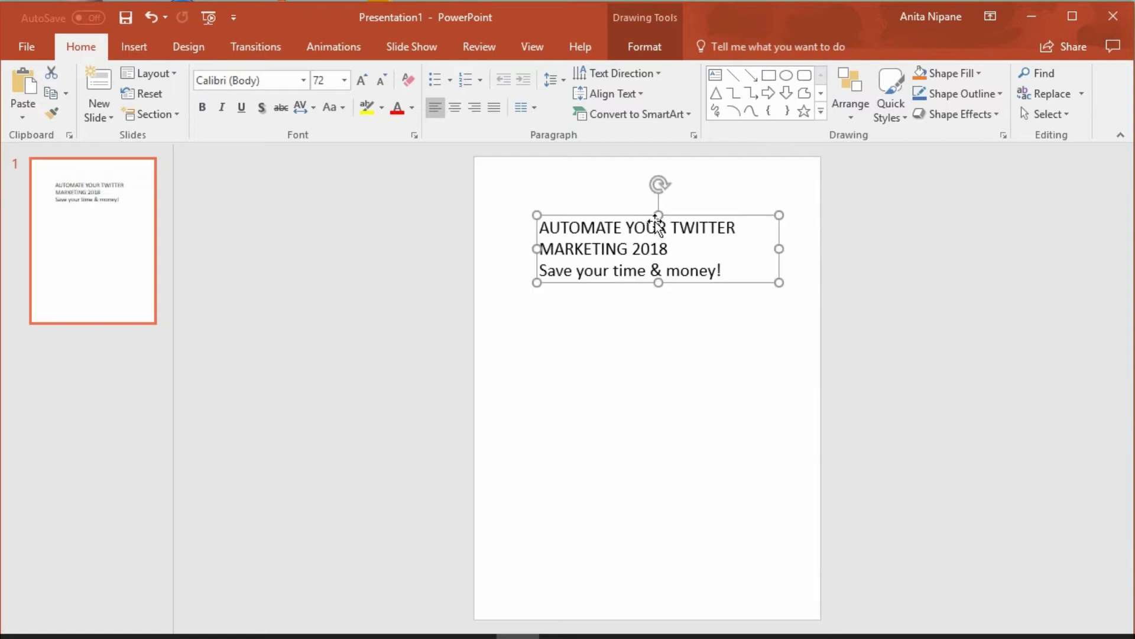
drag(621, 215, 589, 205)
click(611, 346)
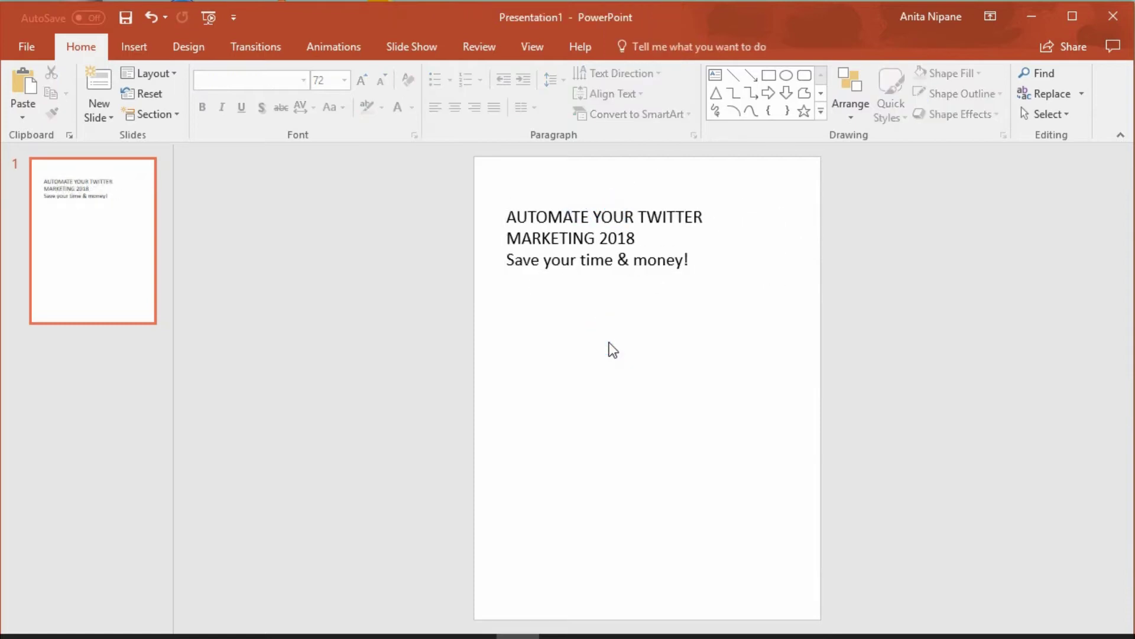
Step: Insert the robot photo and enlarge it to 66.24 × 99.36 cm, centred on the page
click(137, 47)
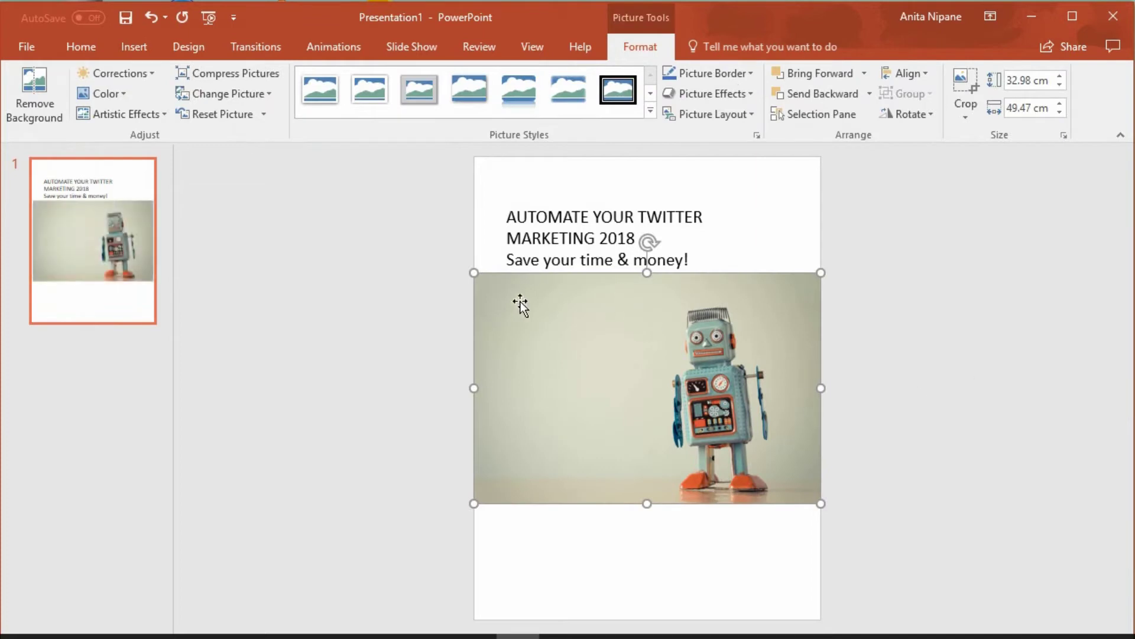
drag(474, 272, 299, 166)
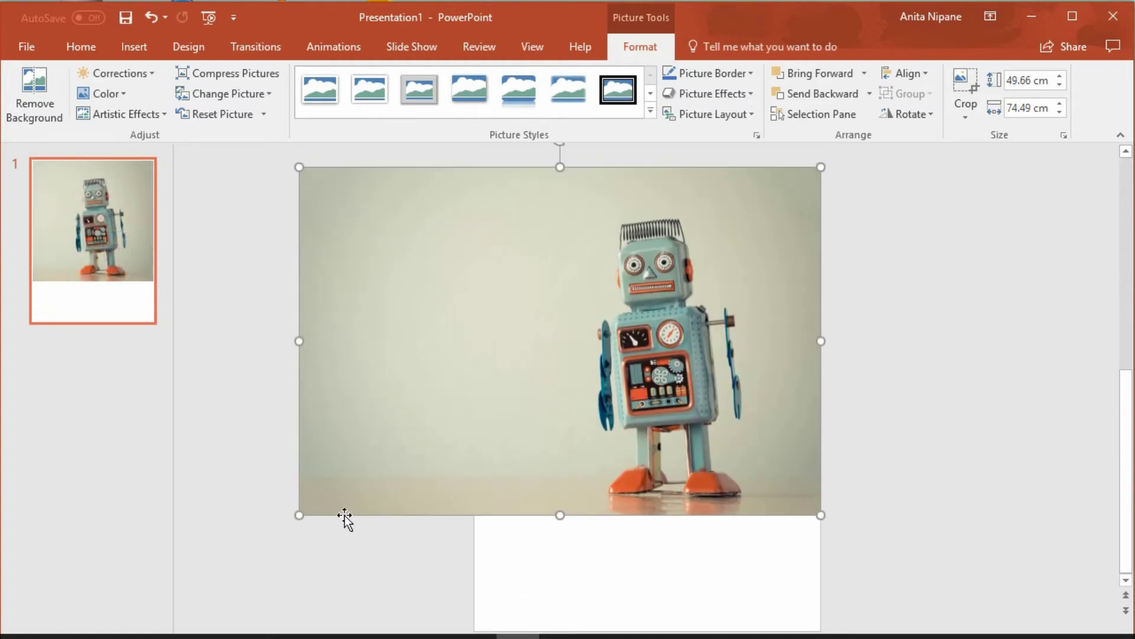
drag(299, 519, 189, 599)
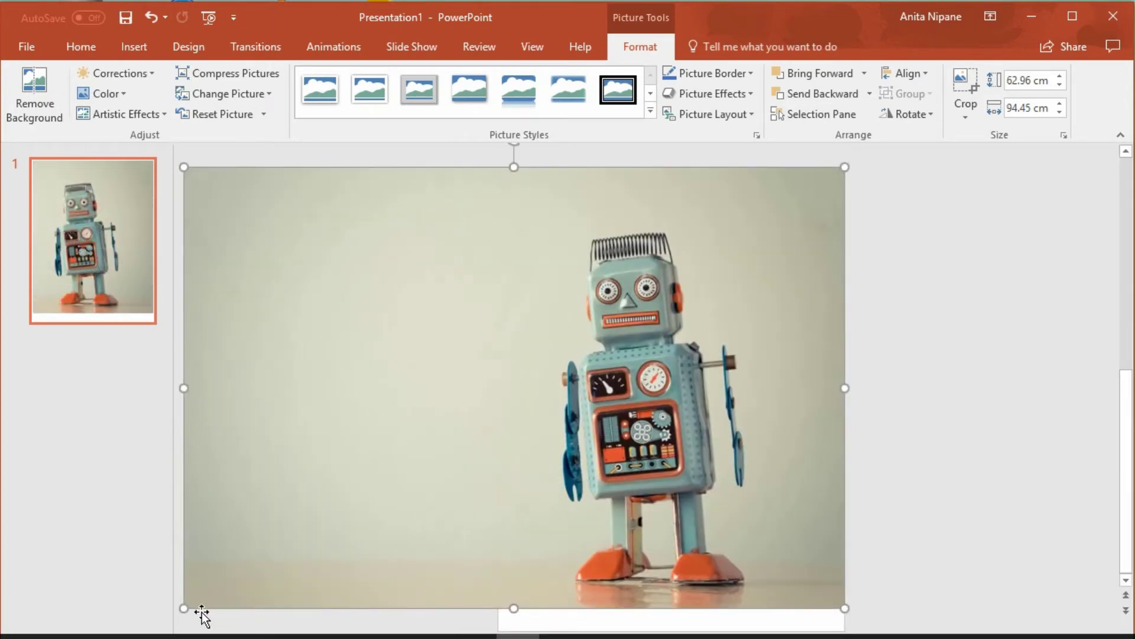
drag(184, 608, 172, 620)
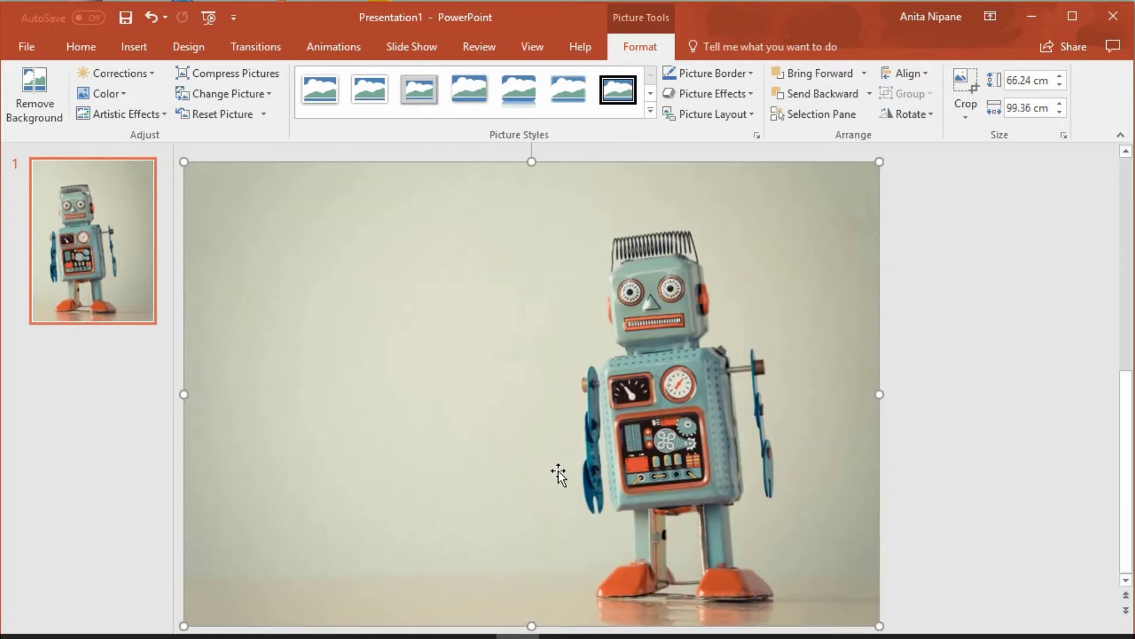
drag(718, 362, 785, 357)
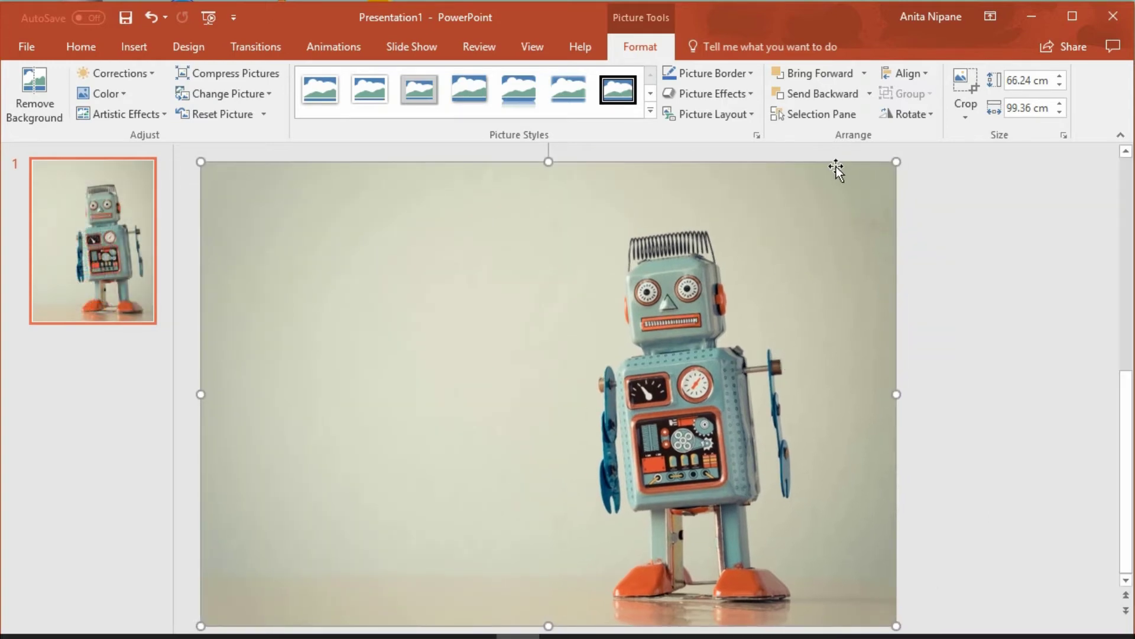
Step: Crop the robot photo's left and right sides so it is 49.47 cm wide
drag(817, 202, 890, 219)
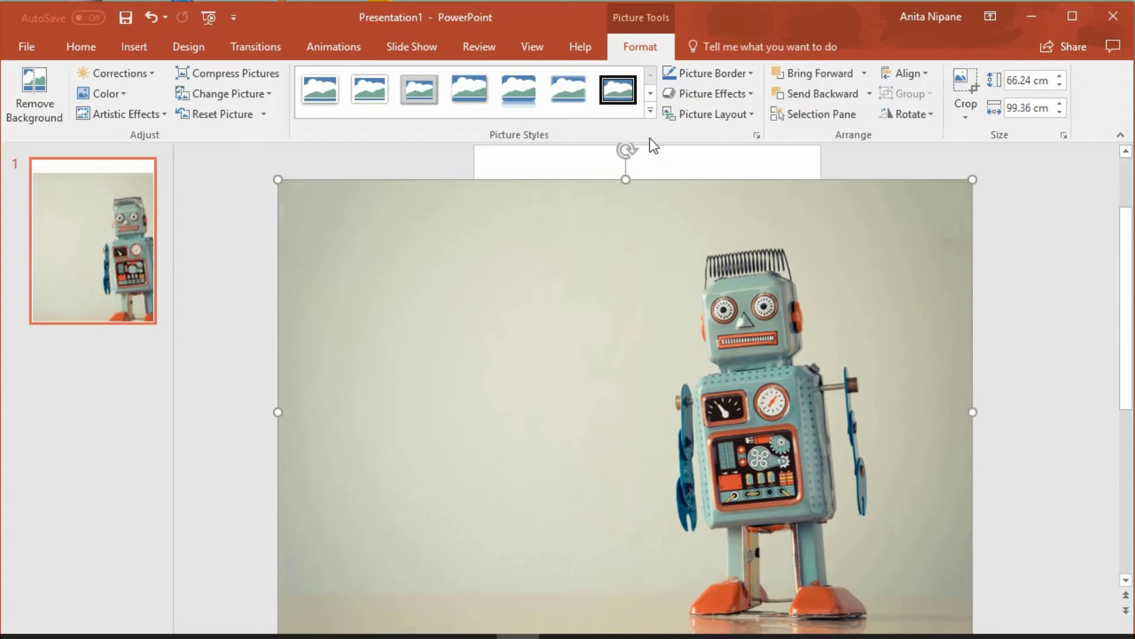
click(962, 86)
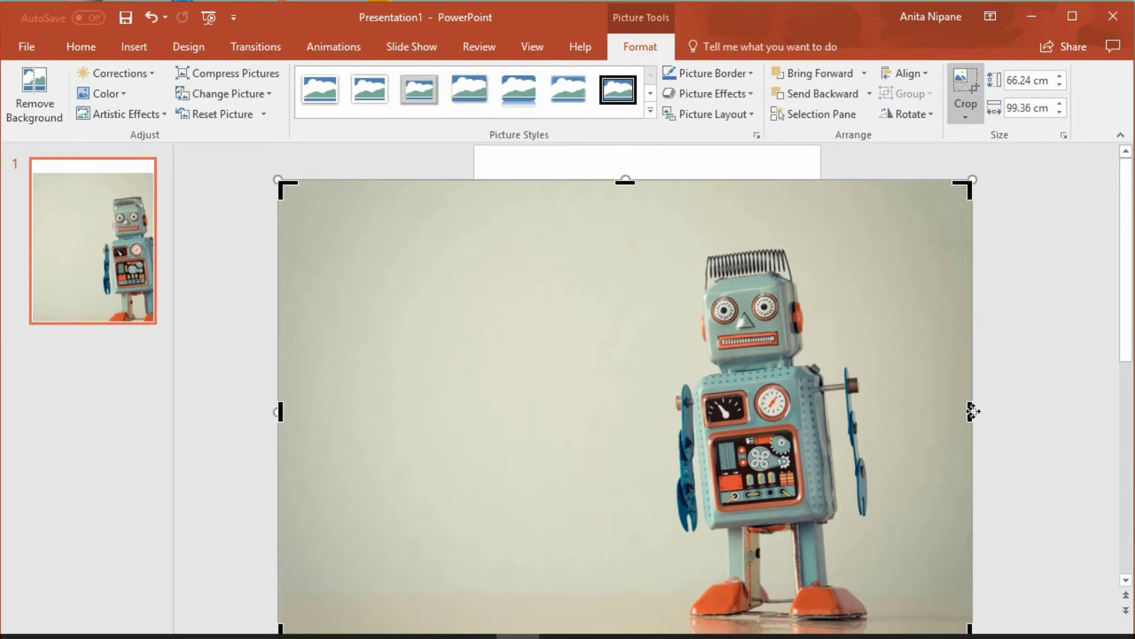
drag(970, 411, 819, 405)
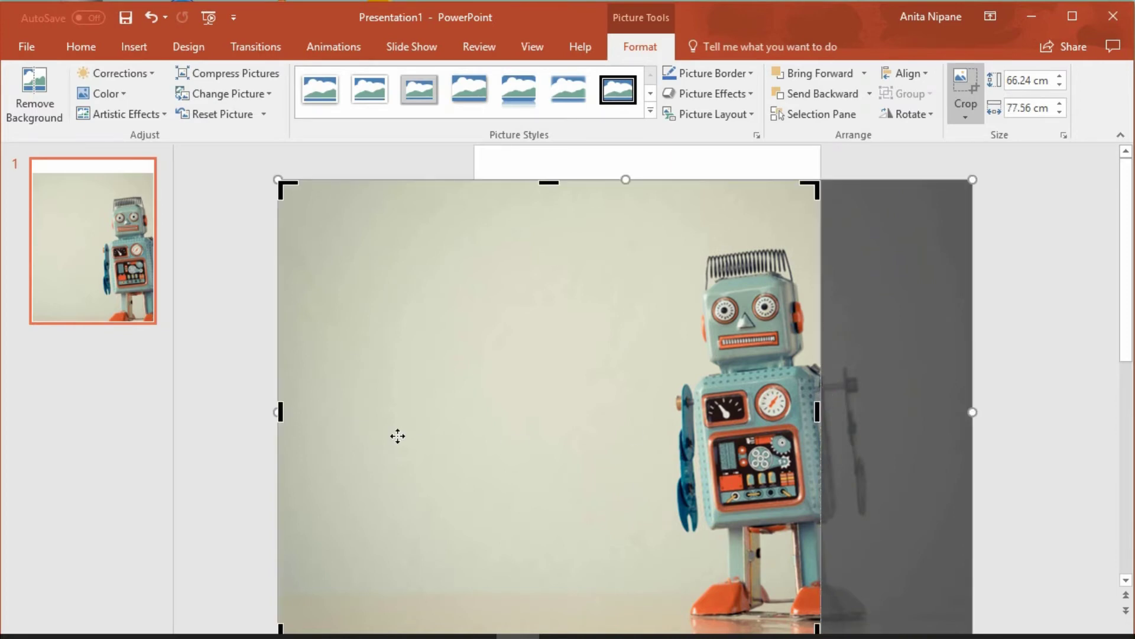
drag(280, 412, 425, 414)
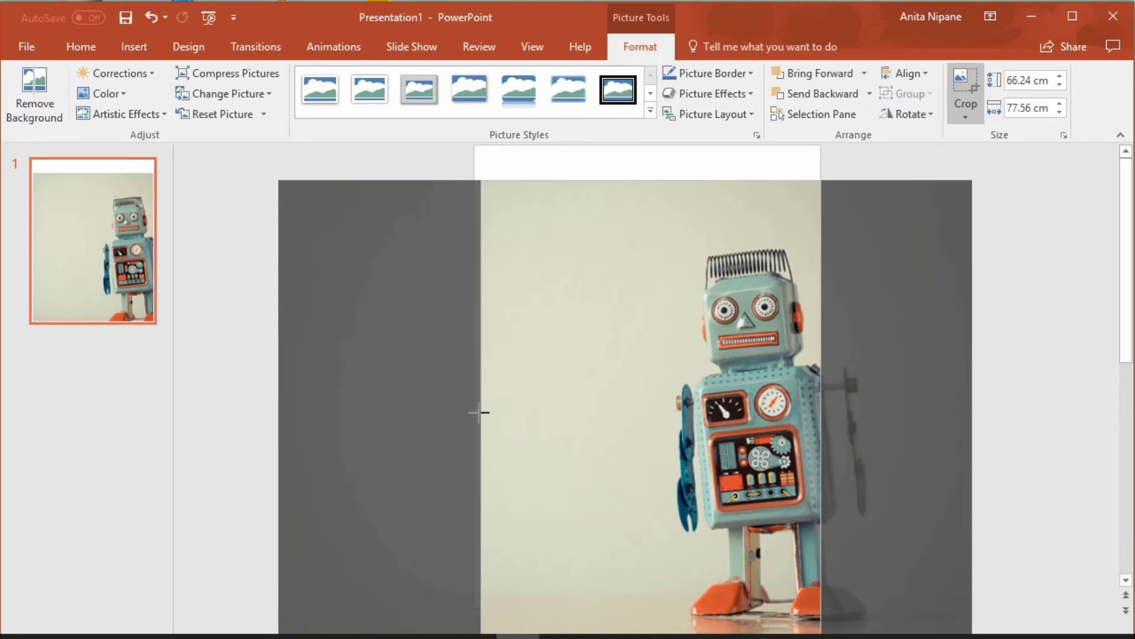
drag(479, 413, 475, 412)
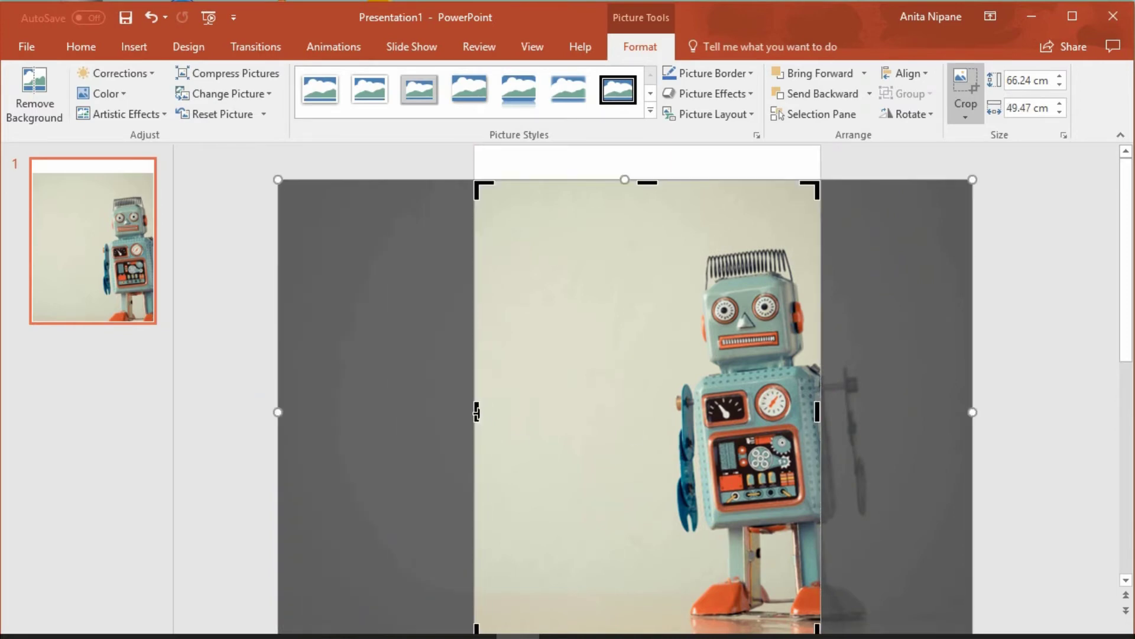
click(249, 350)
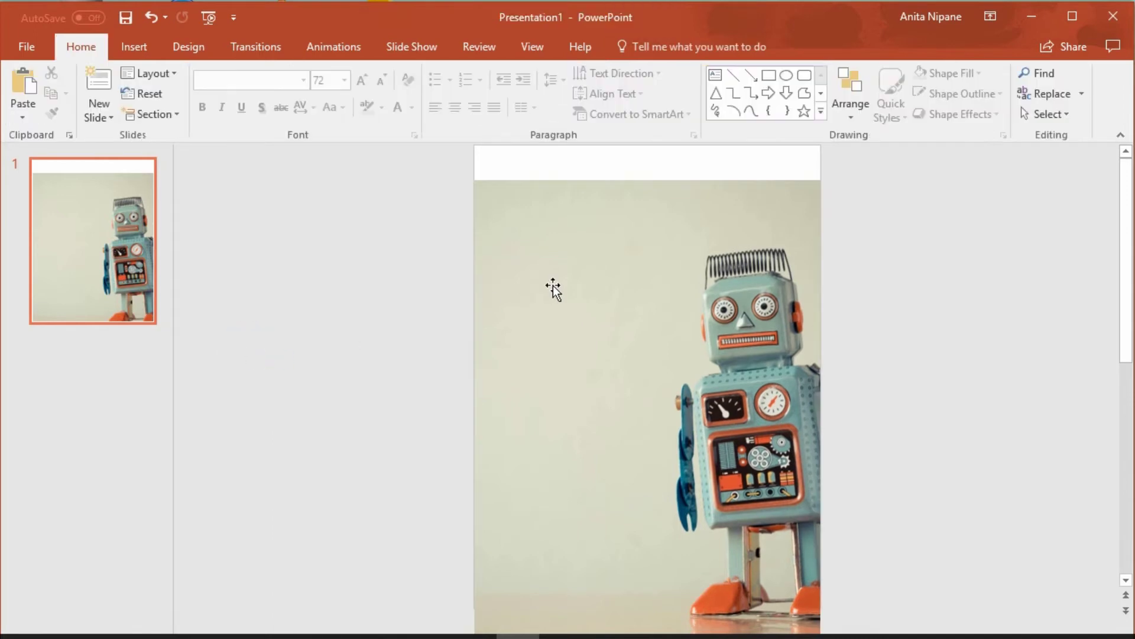
Step: Move the robot photo up to align with the page and send it to the back
drag(553, 289, 550, 255)
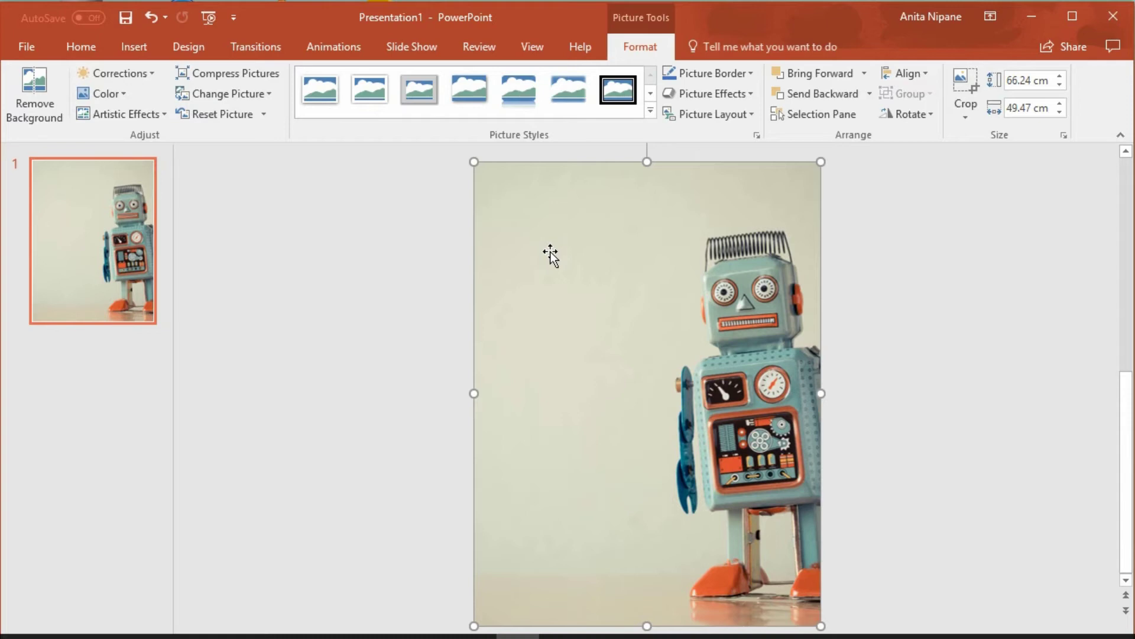
right_click(551, 254)
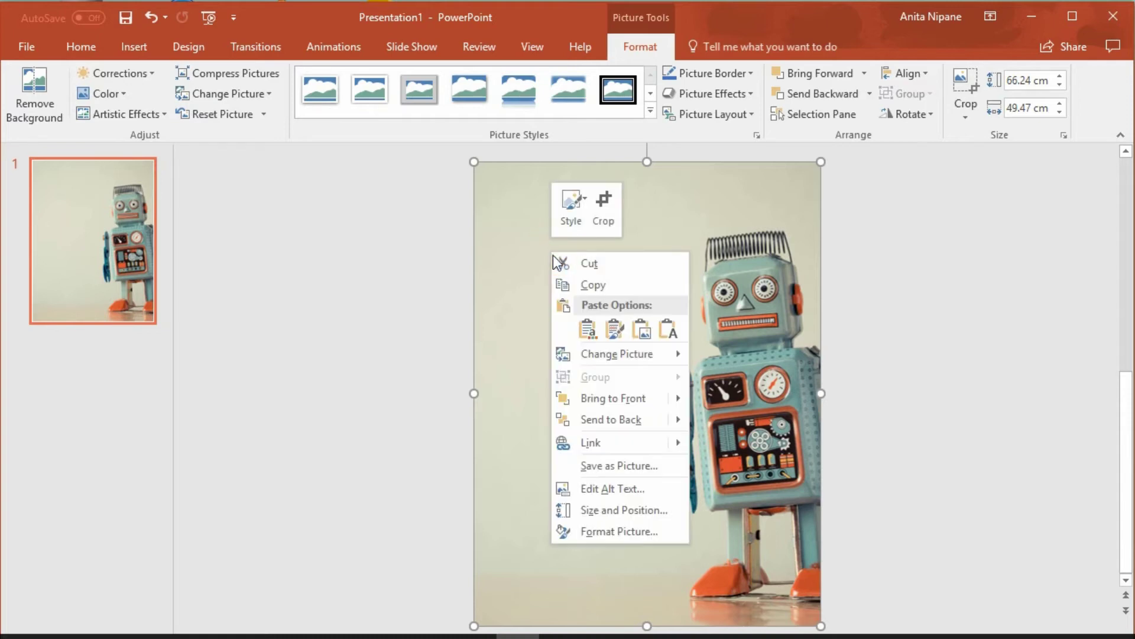
click(640, 416)
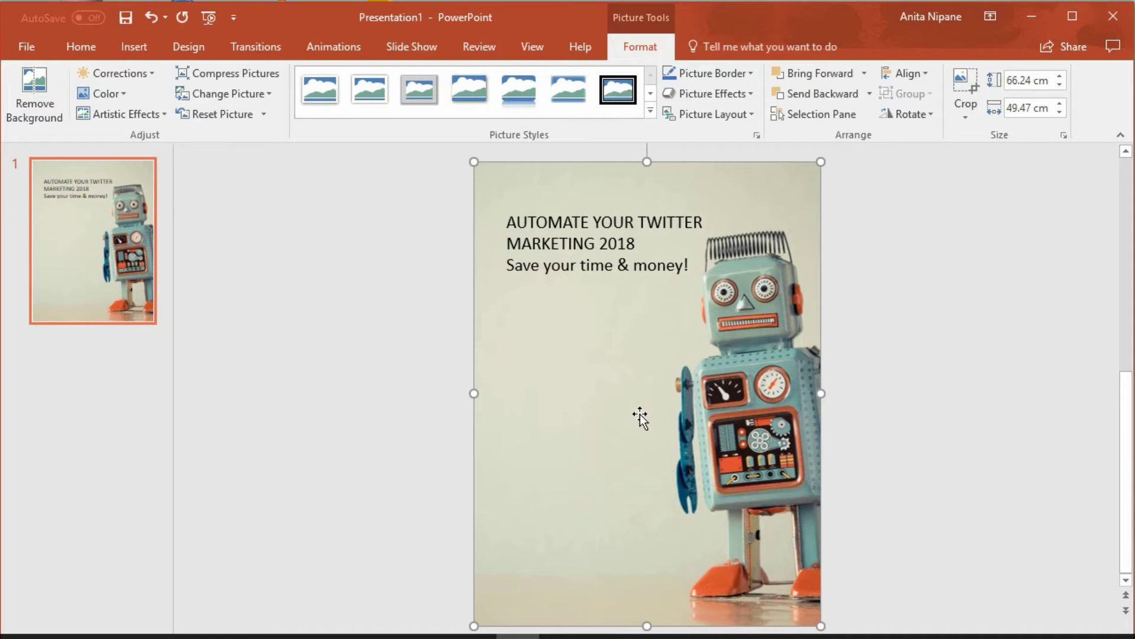
Step: Open the robot photo's Picture Color settings in the Format Picture pane
click(615, 362)
click(615, 362)
click(617, 360)
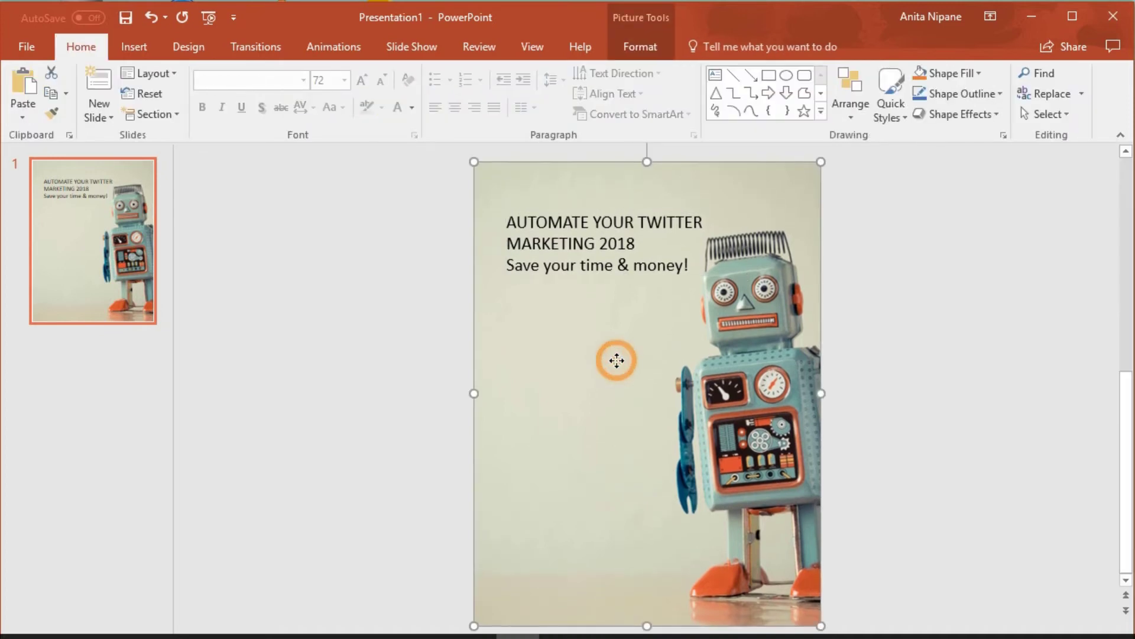
right_click(617, 360)
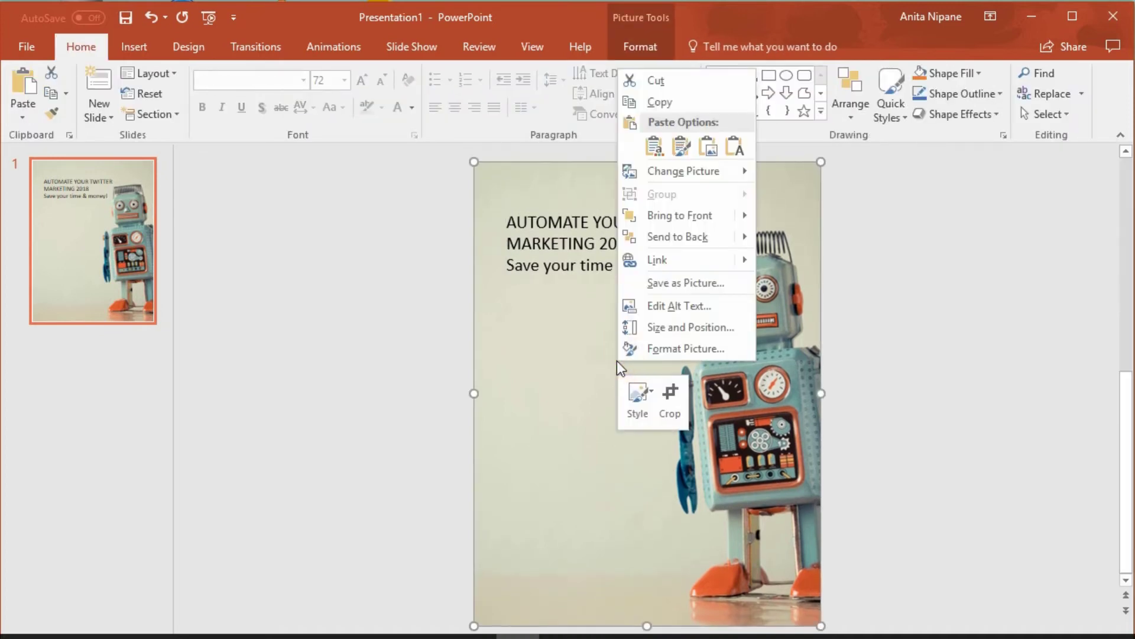
click(658, 349)
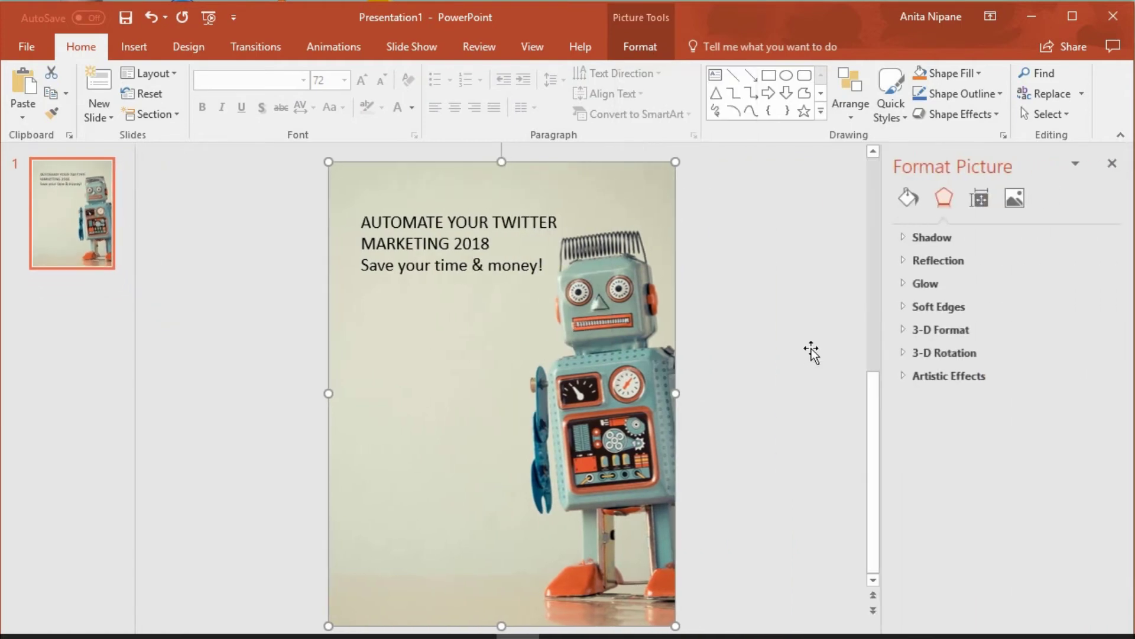
click(1013, 197)
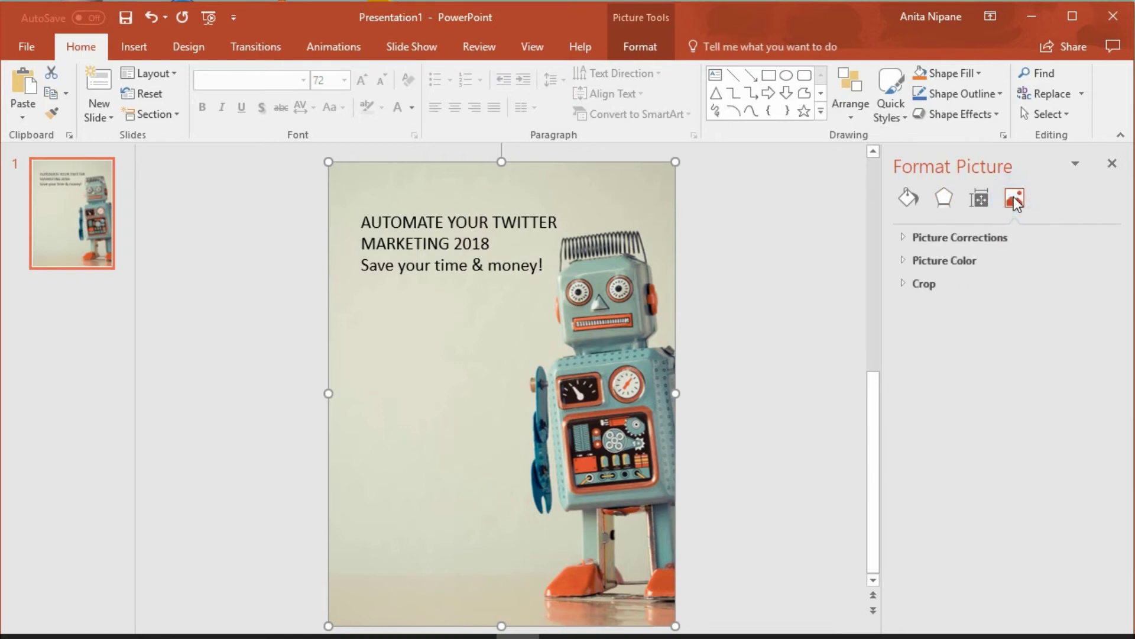
click(960, 257)
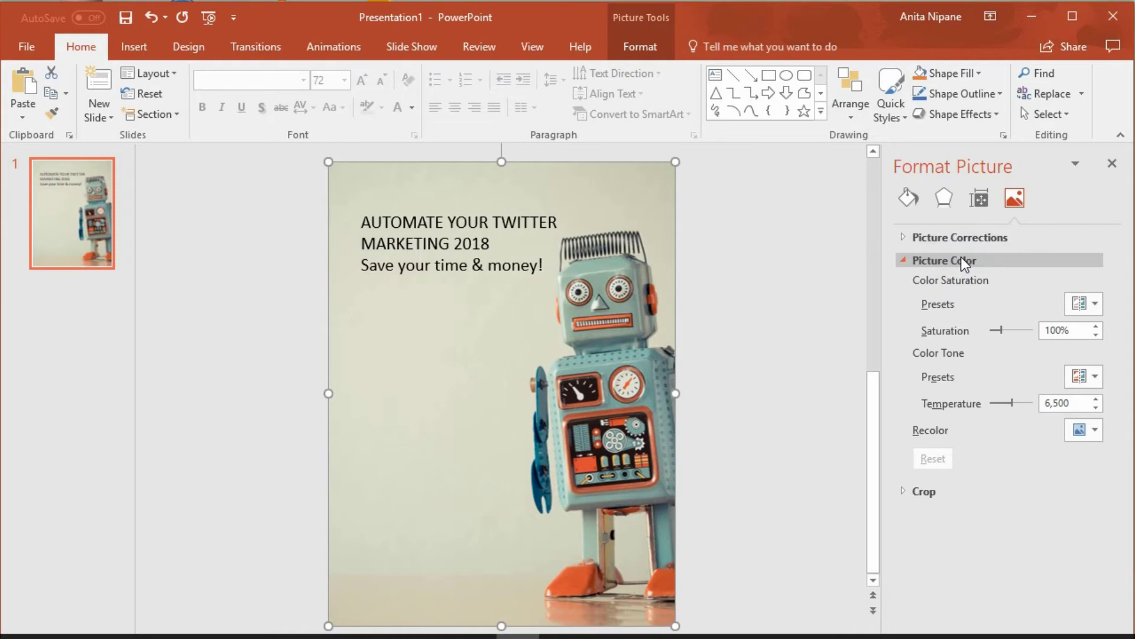
Step: Try adjusting the photo's saturation and cooling its temperature to 3,226
click(1095, 304)
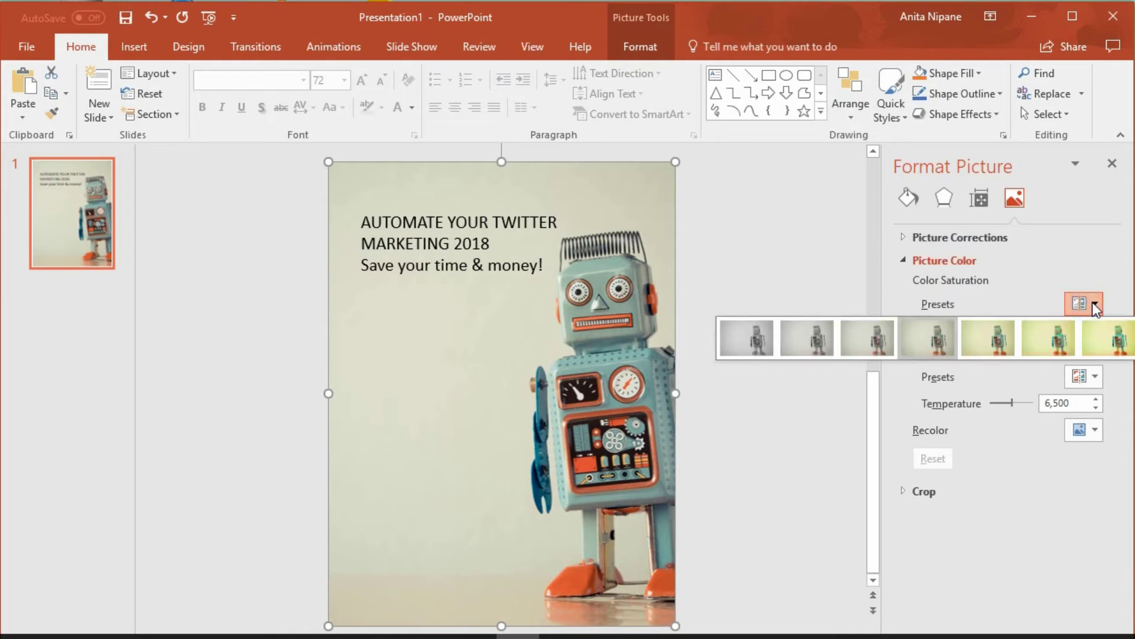
key(Escape)
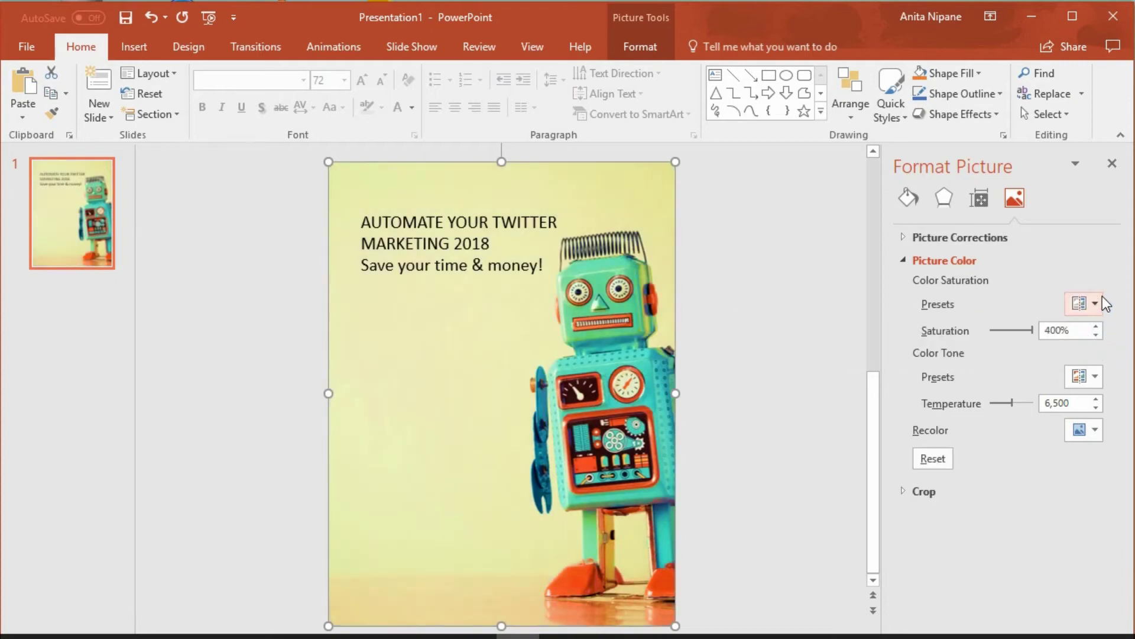
mouse_move(1031, 329)
mouse_down()
mouse_move(994, 329)
mouse_move(1036, 331)
mouse_up()
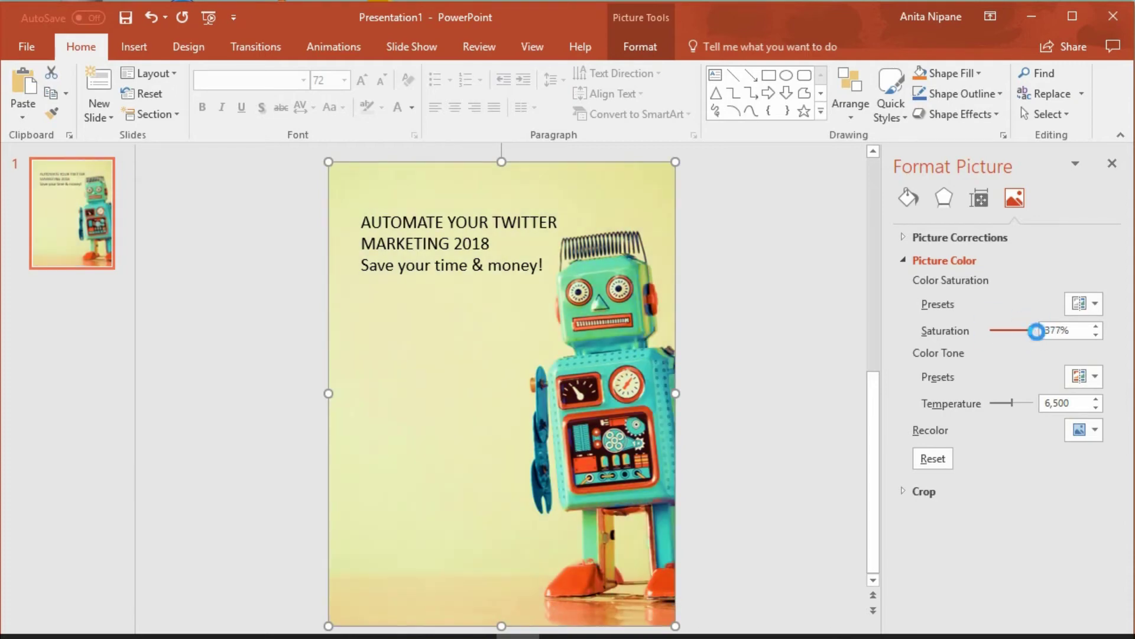
mouse_move(1014, 403)
mouse_down()
mouse_move(998, 403)
mouse_move(1021, 402)
mouse_up()
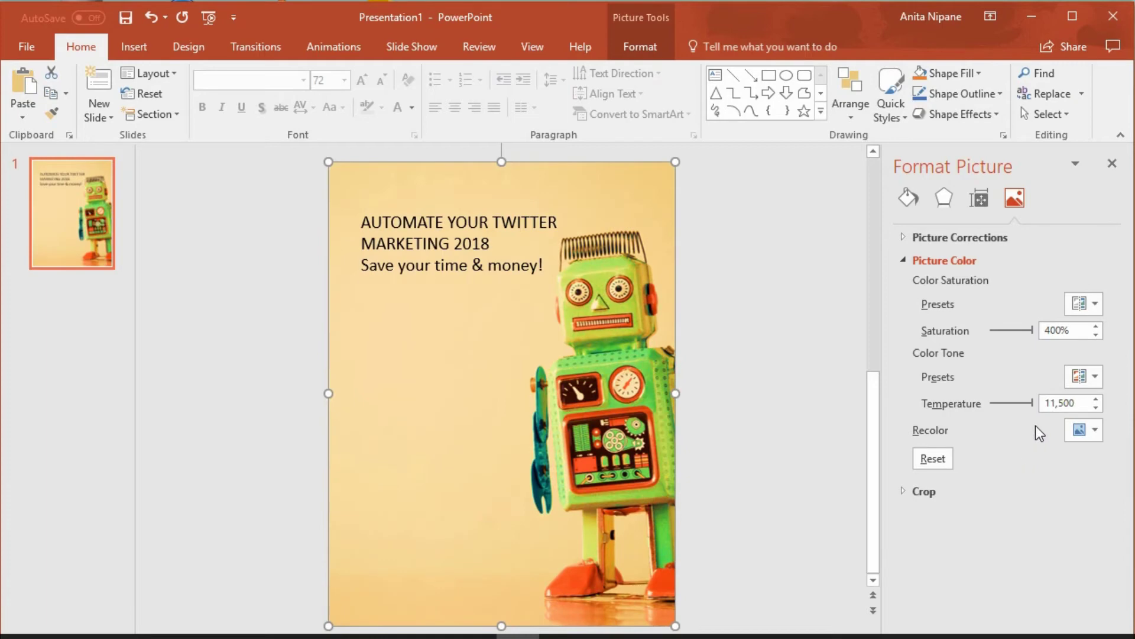
Step: Review the Color Tone presets and restore the temperature to 6,500
click(1099, 372)
click(1098, 373)
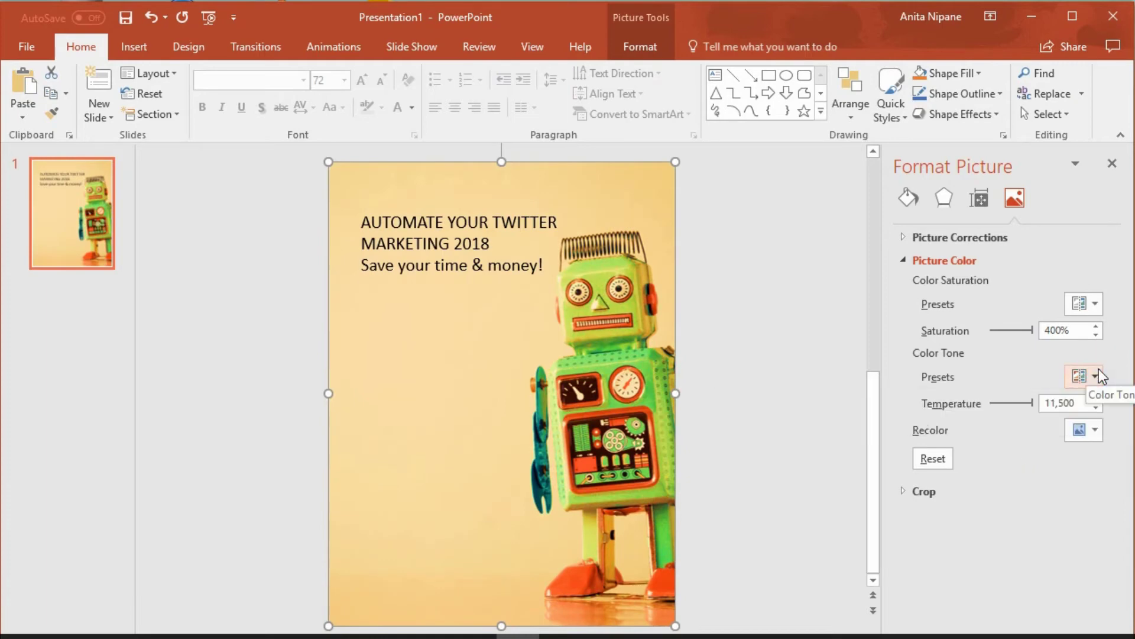
drag(1033, 400, 1015, 403)
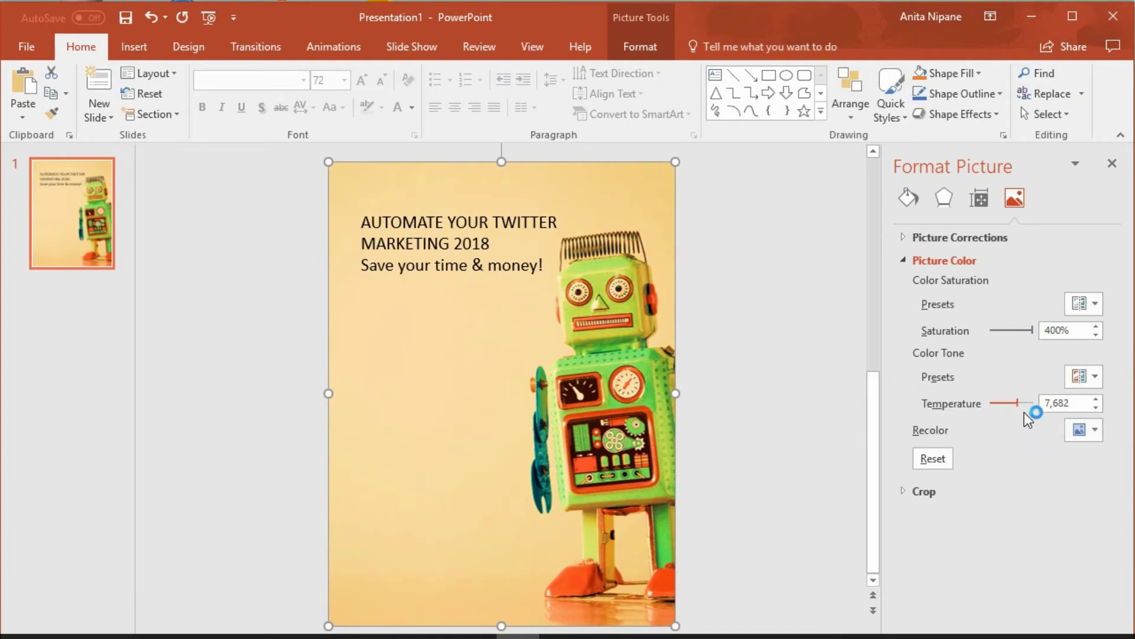
key(ctrl+z)
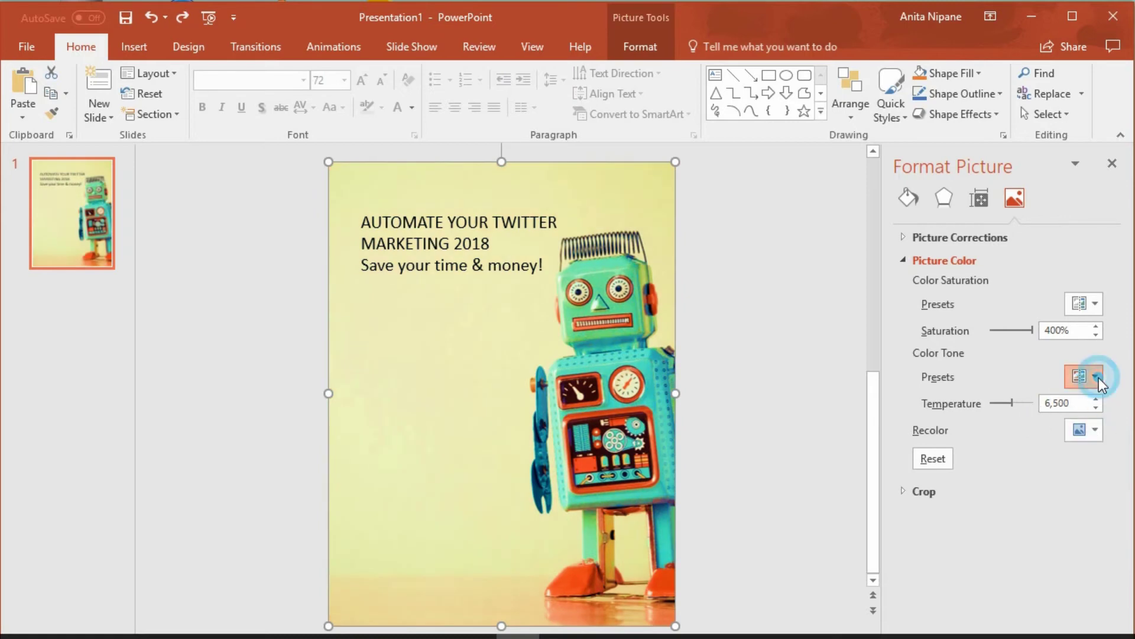
click(1099, 376)
click(885, 408)
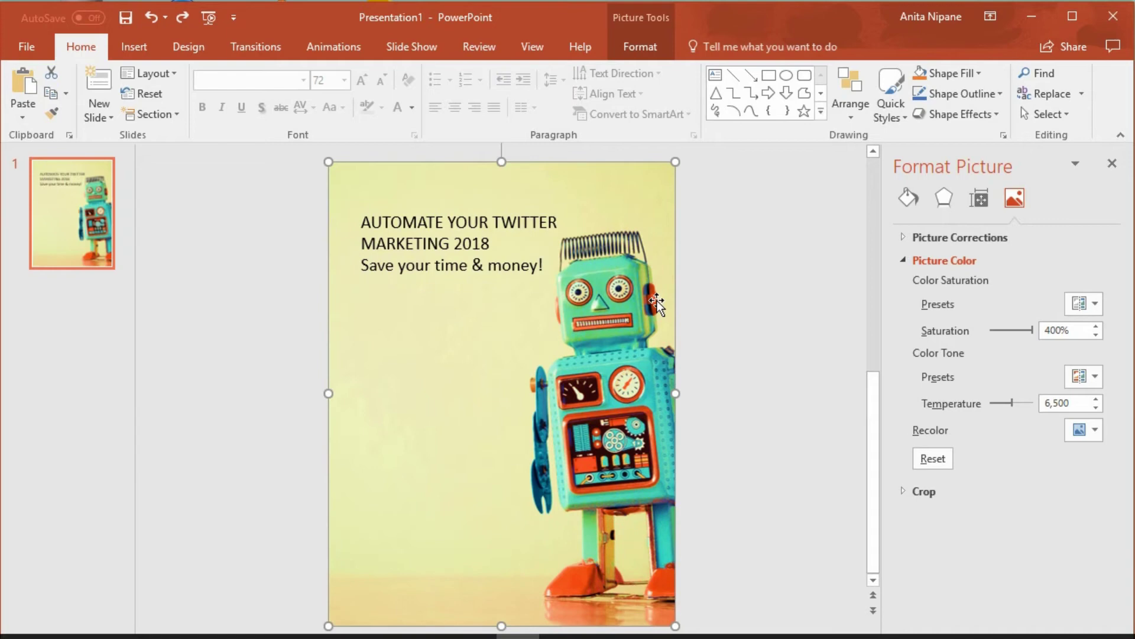
click(153, 16)
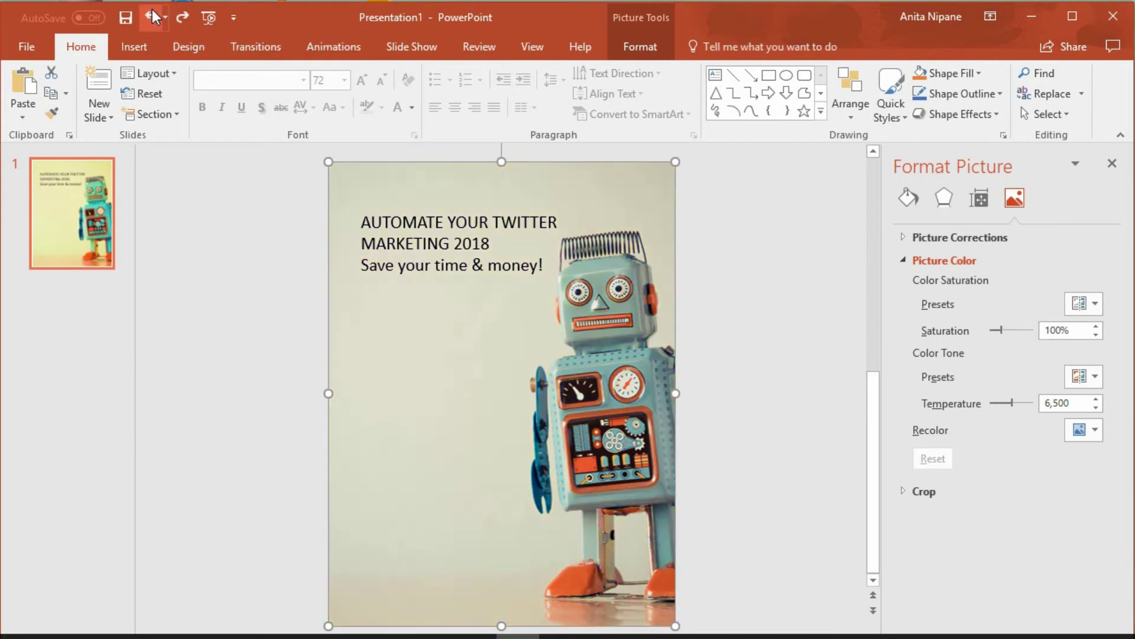
Step: Set the two title lines in the Anton font
click(428, 203)
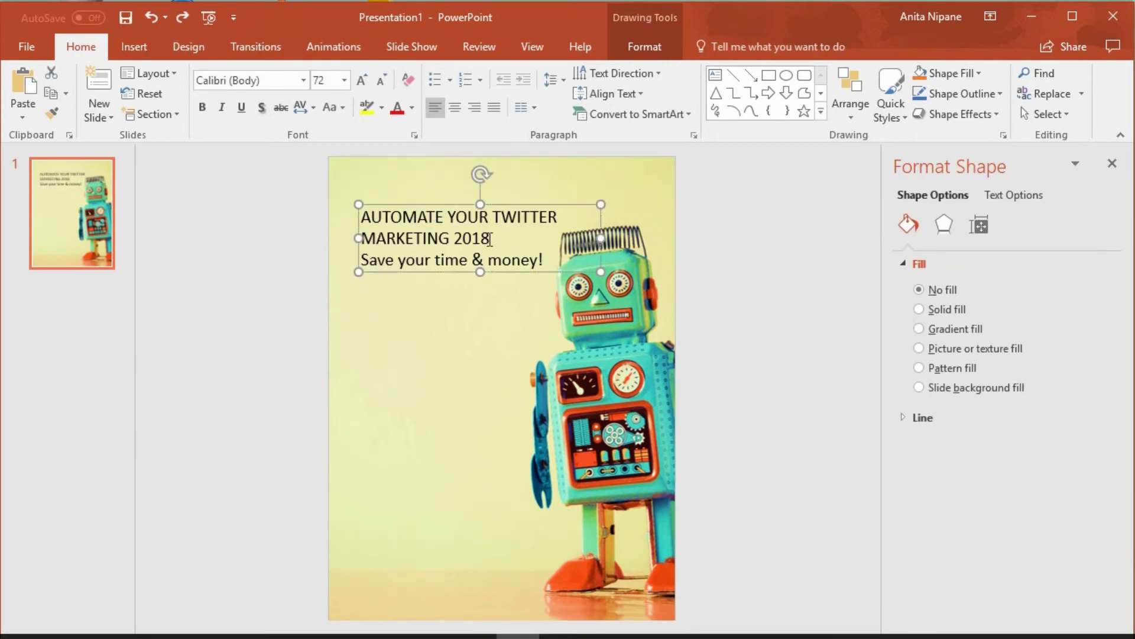
drag(494, 238, 357, 211)
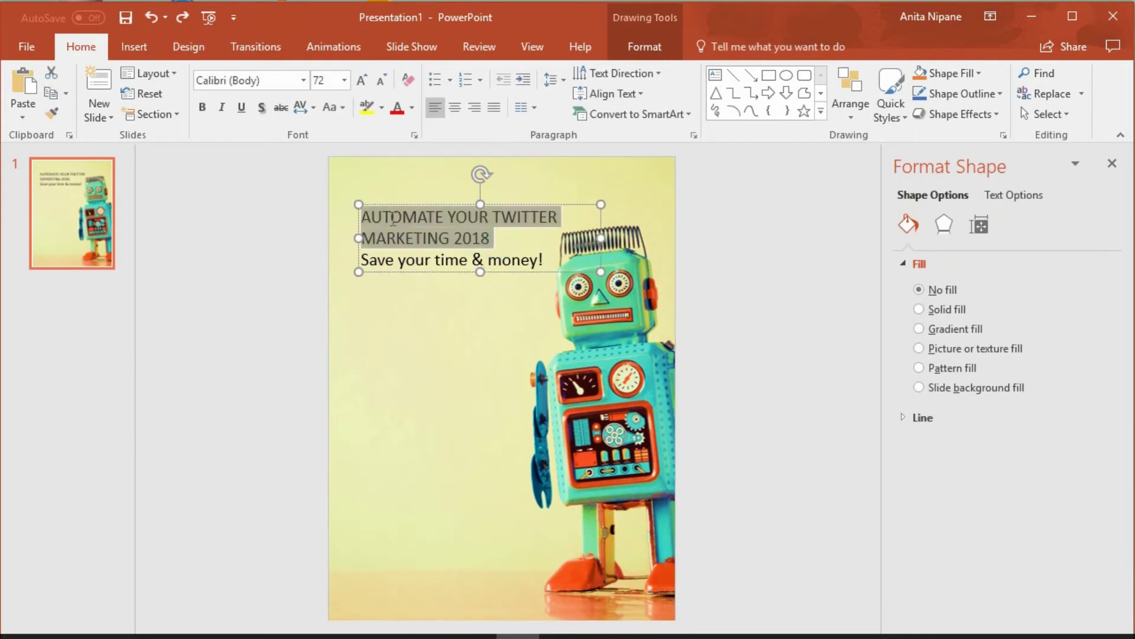
click(303, 80)
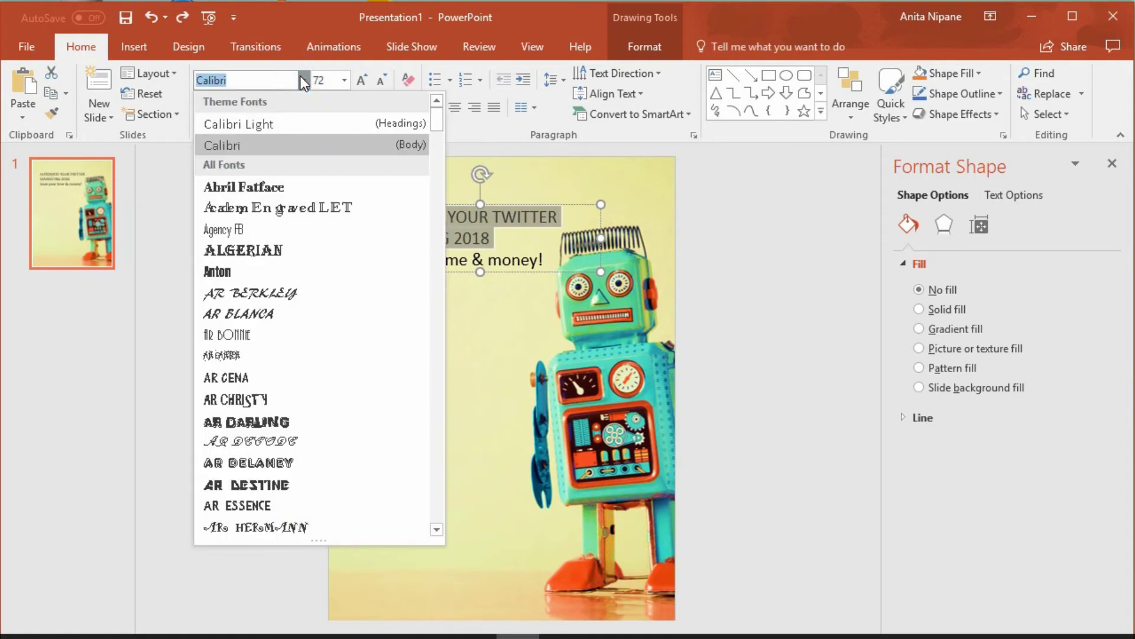
click(272, 271)
click(362, 261)
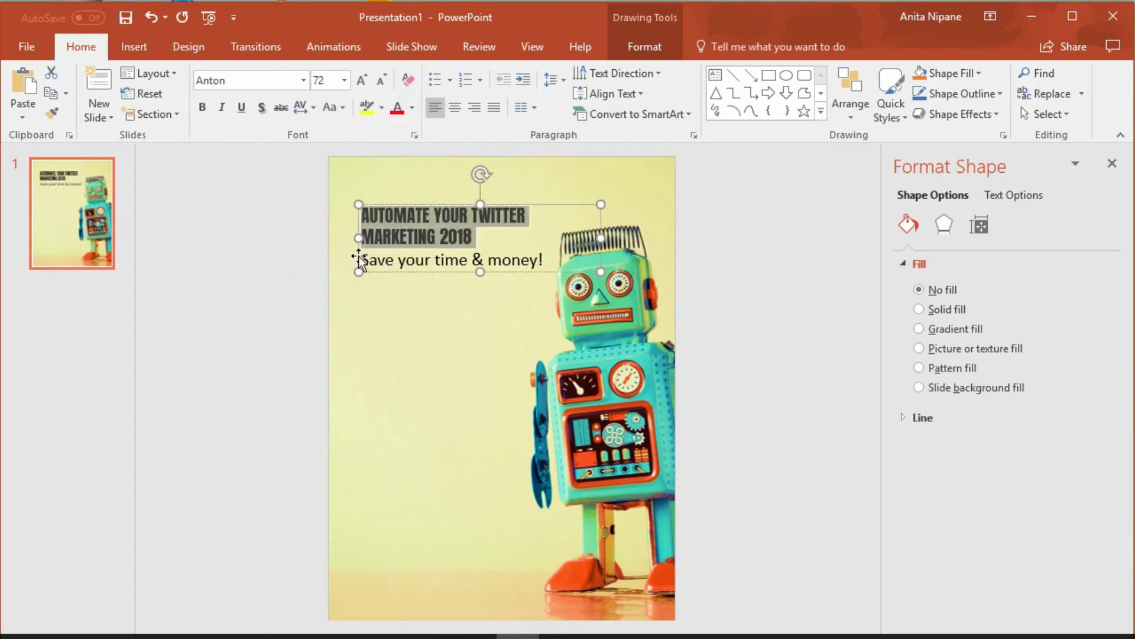
click(406, 261)
Step: Stack AUTOMATE, YOUR, TWITTER, MARKETING and 2018 each on its own line
click(435, 215)
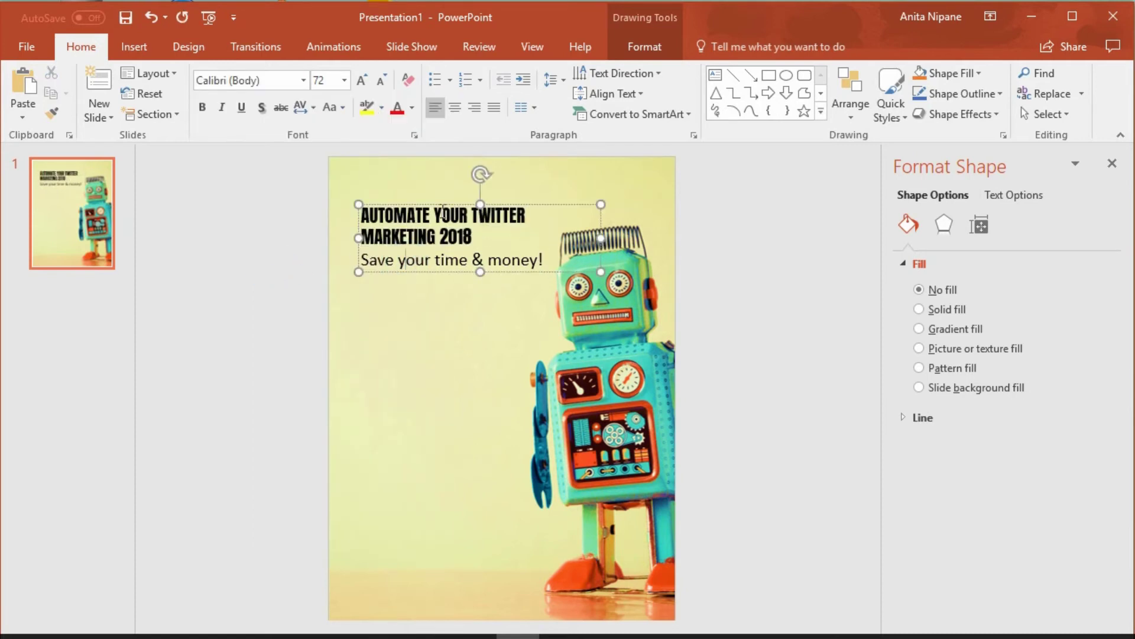
key(Return)
click(398, 236)
key(Return)
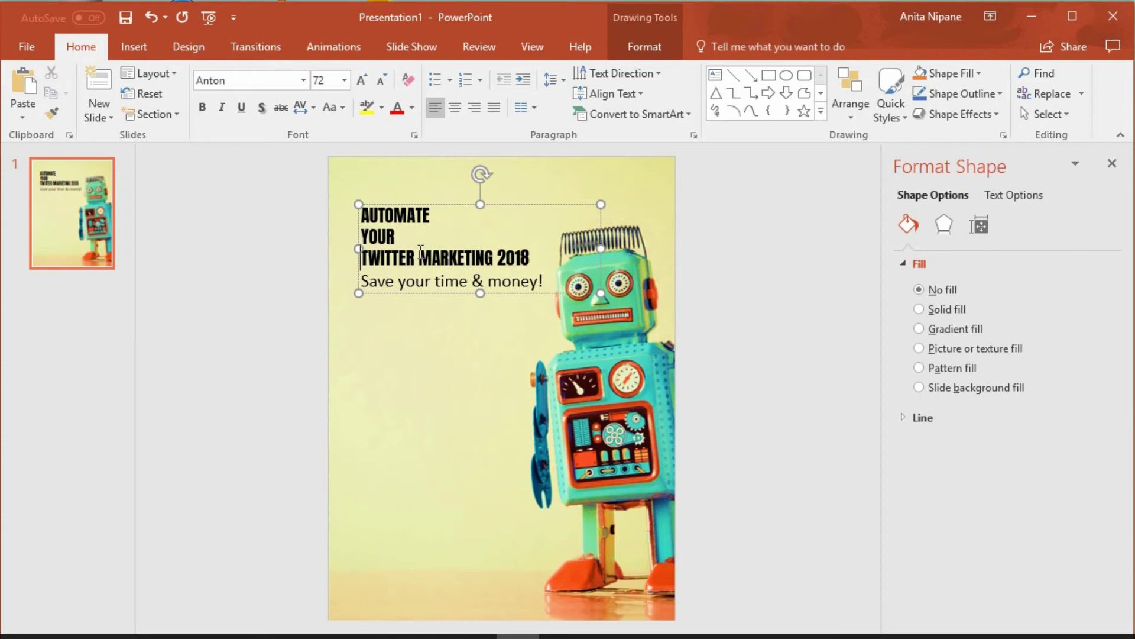
click(419, 257)
key(Return)
click(438, 279)
key(Return)
Step: Enlarge the stacked title to 138 pt and move its box higher
drag(395, 300, 358, 208)
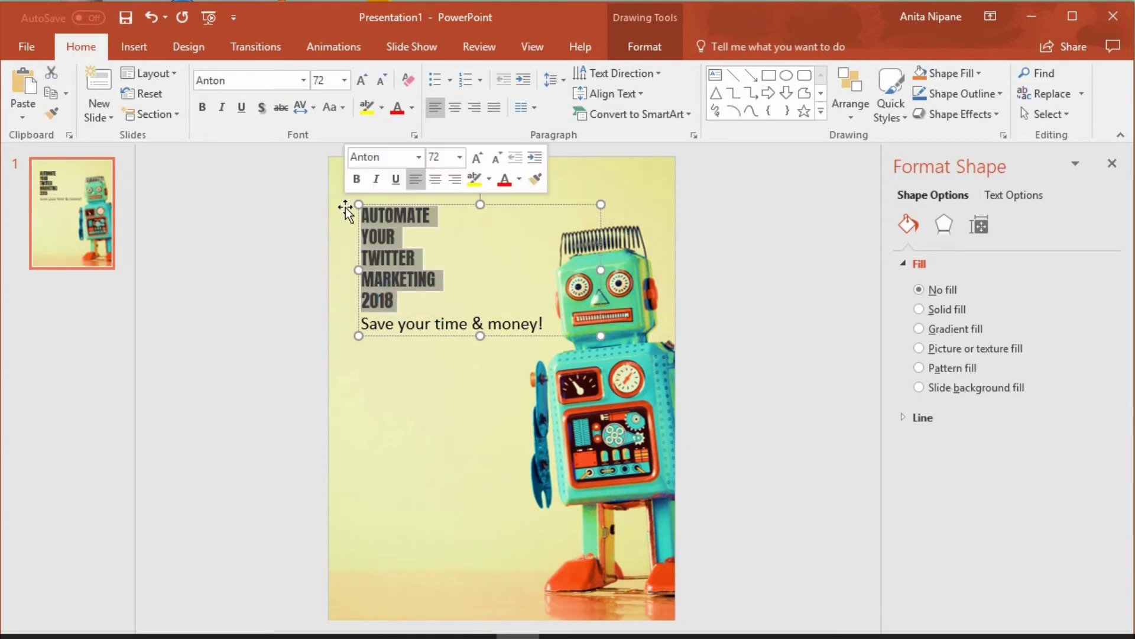
click(362, 79)
click(362, 79)
click(362, 80)
click(363, 79)
click(363, 80)
click(363, 79)
click(363, 80)
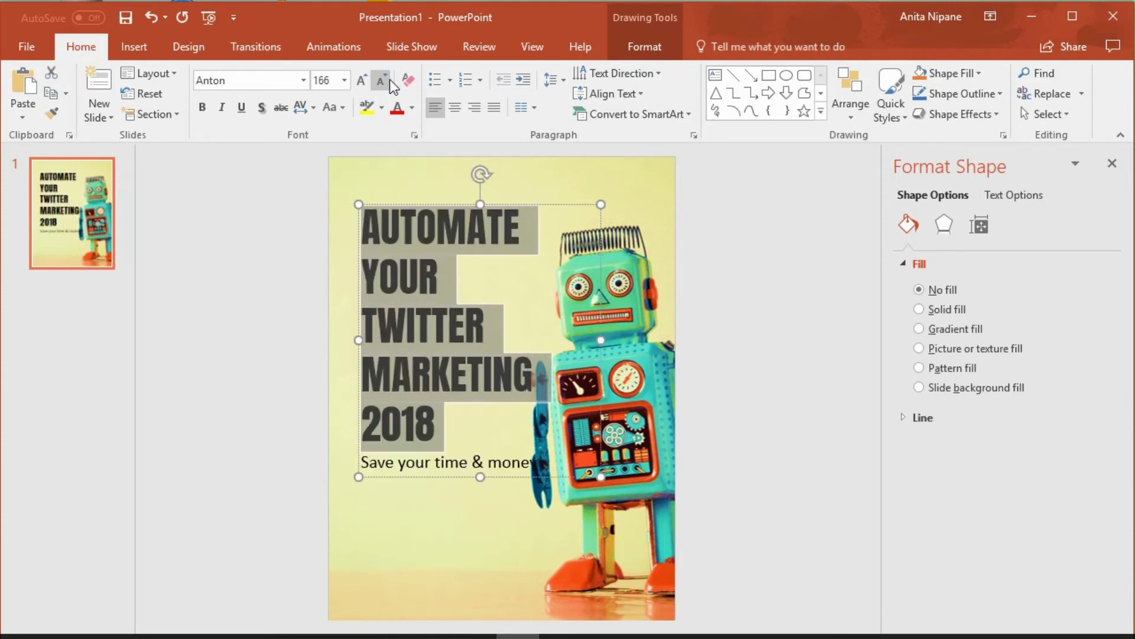
drag(355, 165, 353, 149)
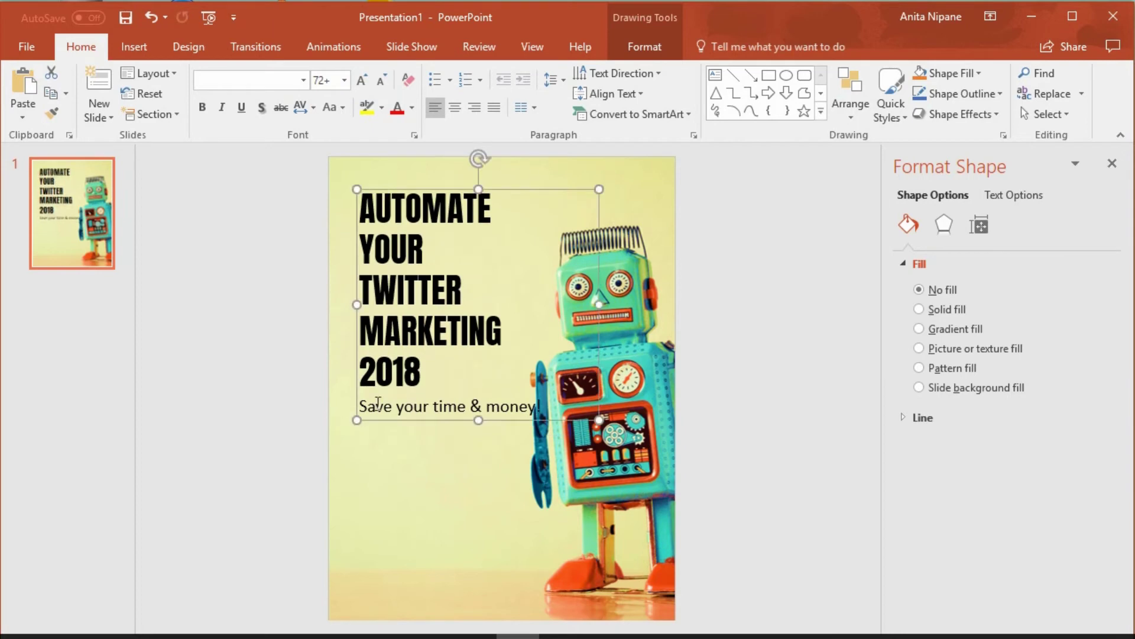
Step: Select the tagline 'Save your time & money!' and browse fonts for it
drag(360, 407, 540, 406)
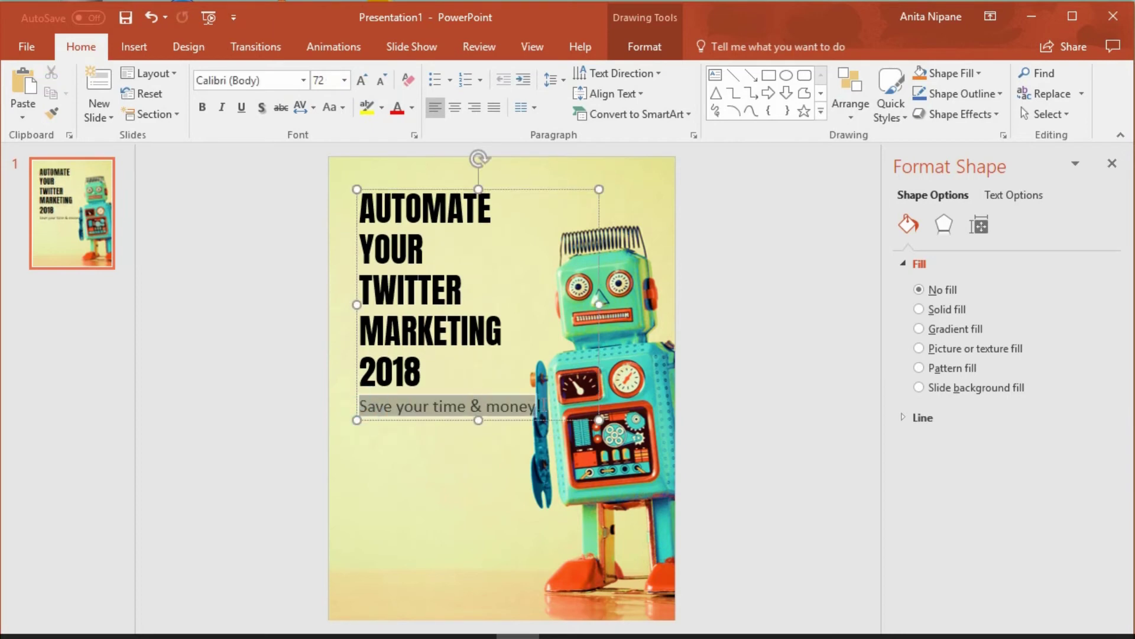
click(303, 81)
scroll(434, 177, down, 12)
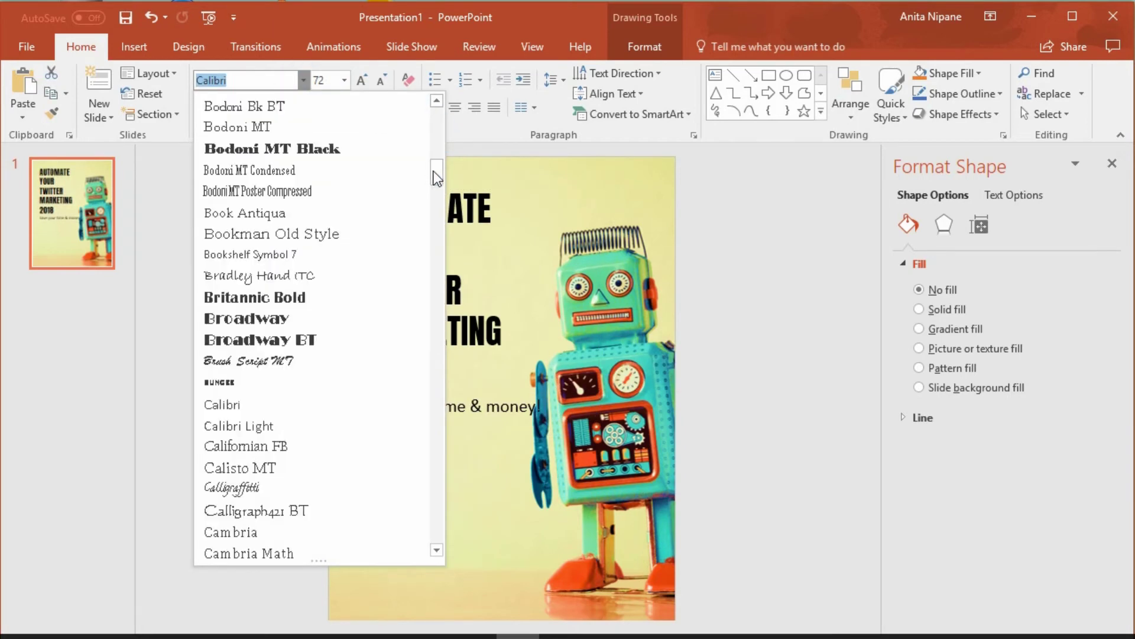
scroll(438, 247, down, 20)
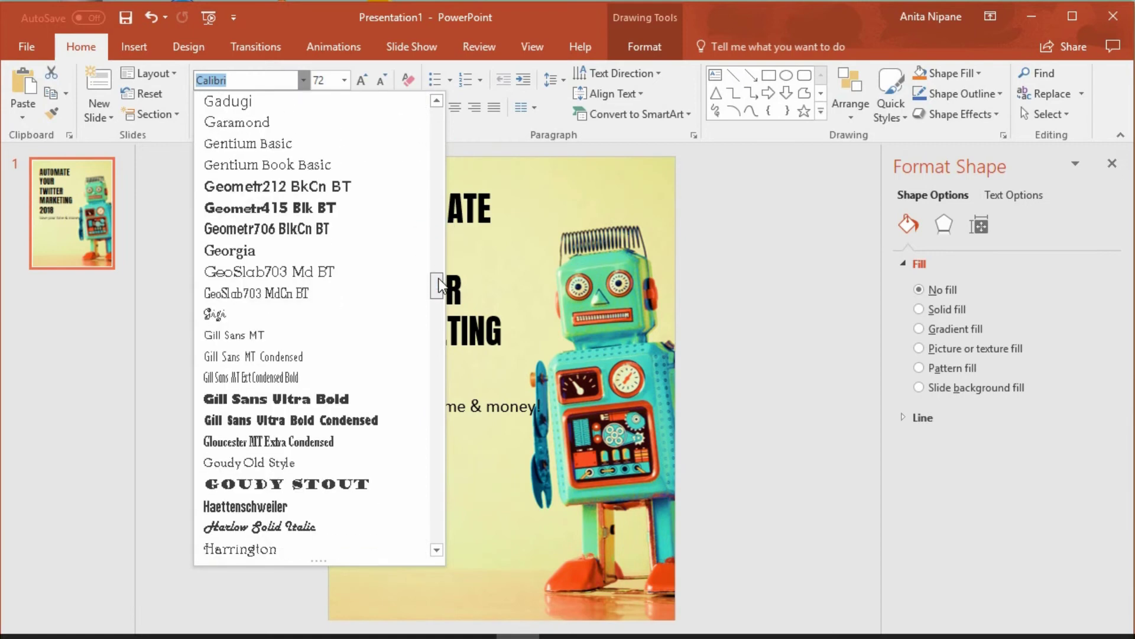
Step: Set the tagline in John Handy LET and shrink it to size 60
scroll(438, 299, down, 2)
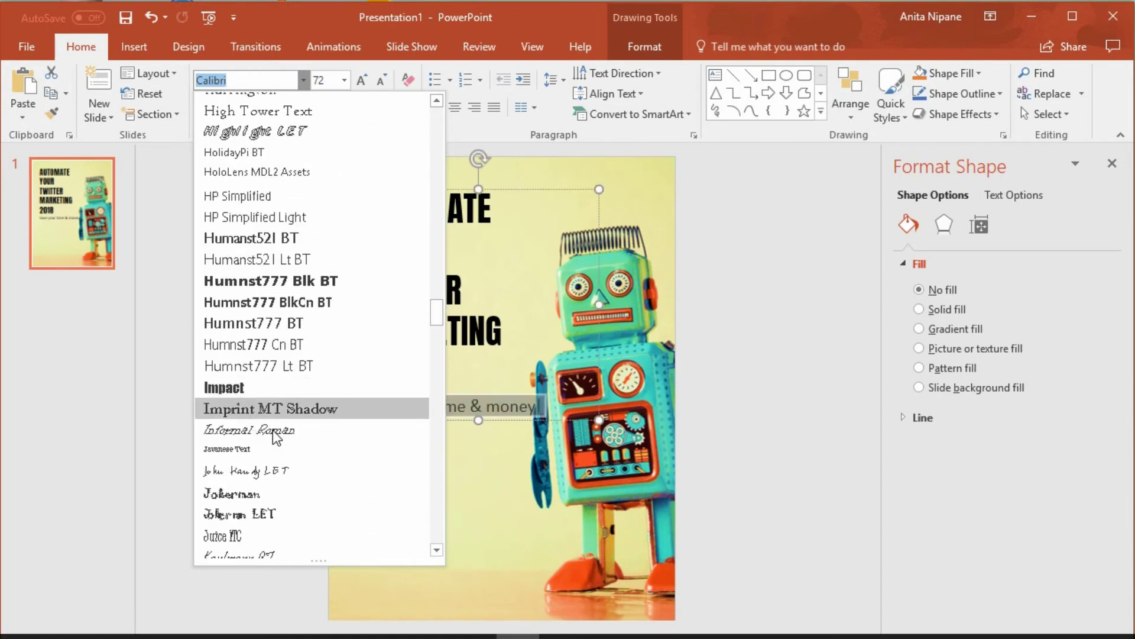
click(263, 470)
click(500, 415)
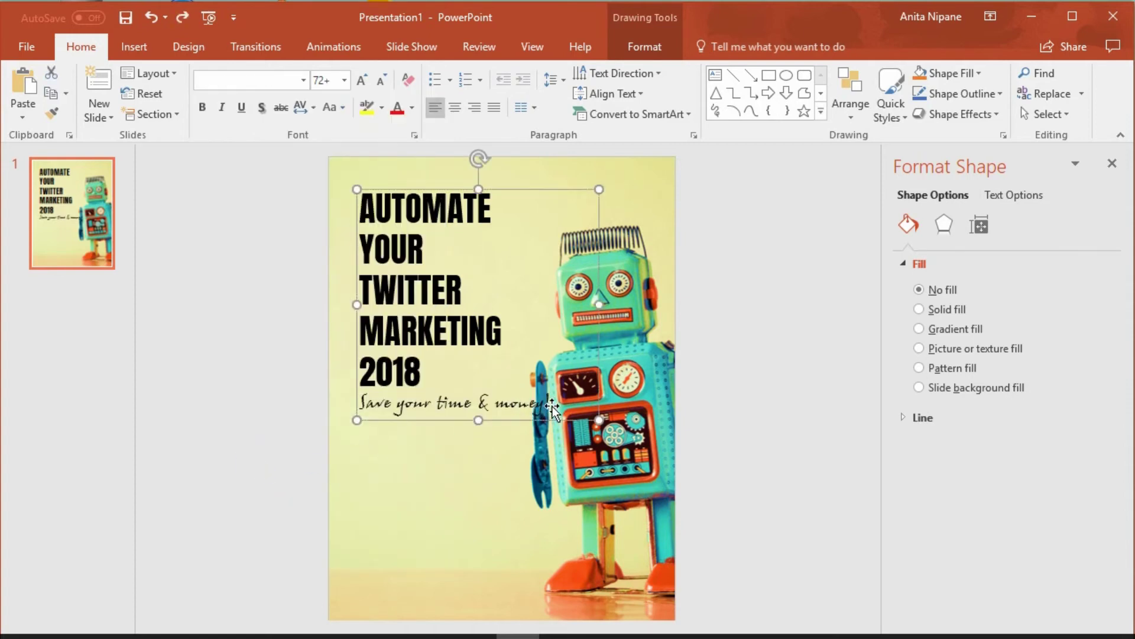
drag(547, 406, 351, 385)
click(381, 80)
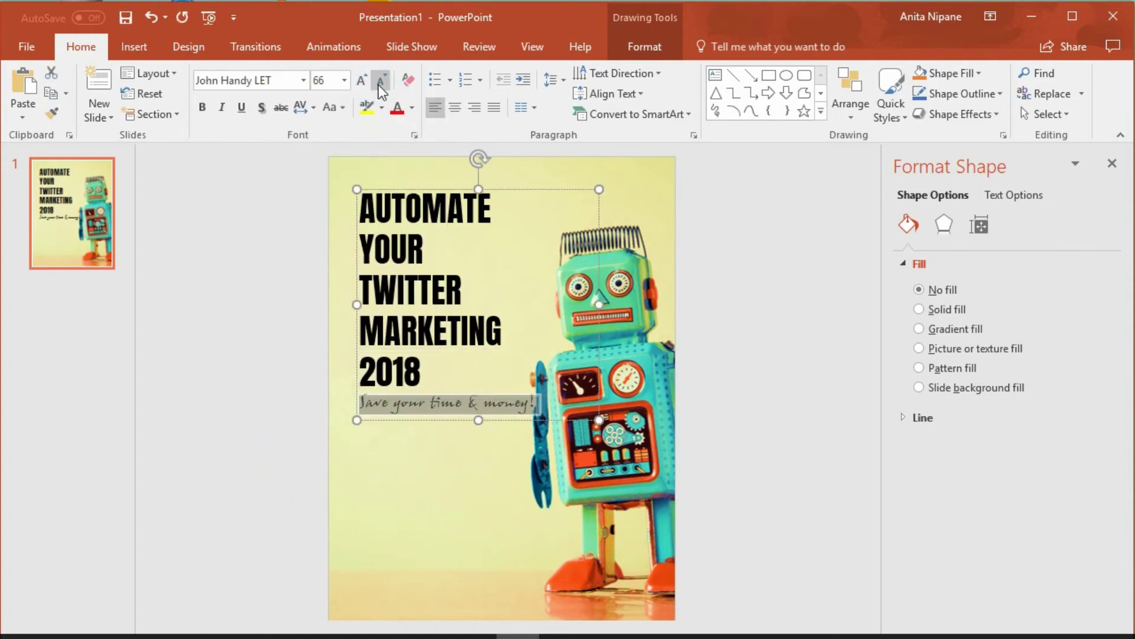
click(380, 80)
Step: Colour the tagline orange sampled from the robot's shoe and nudge its box up
click(413, 109)
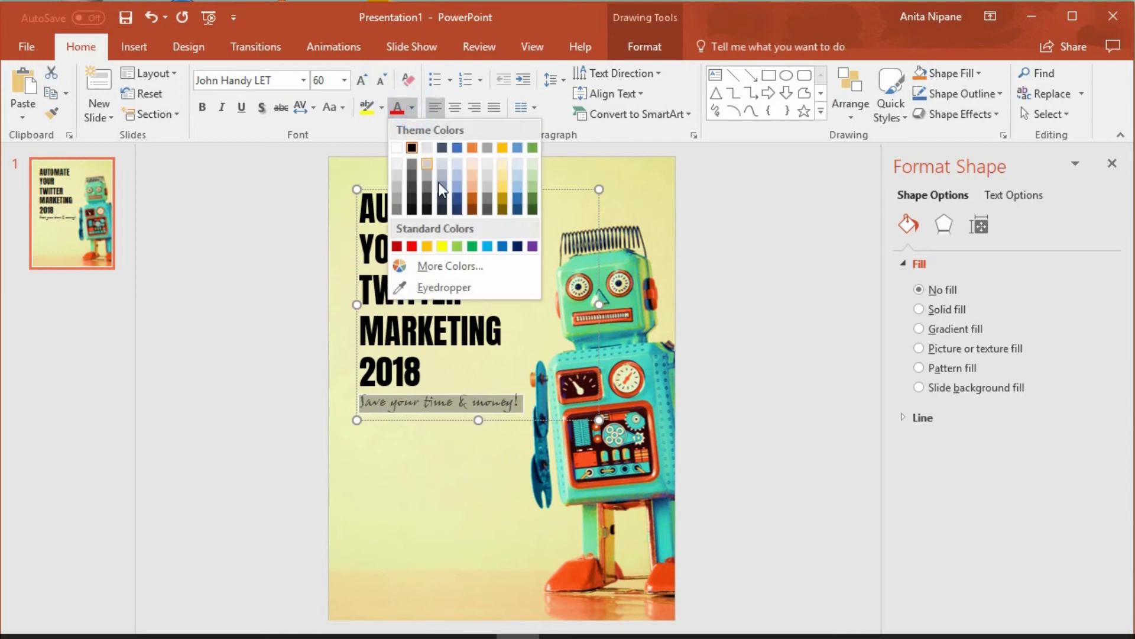
click(456, 289)
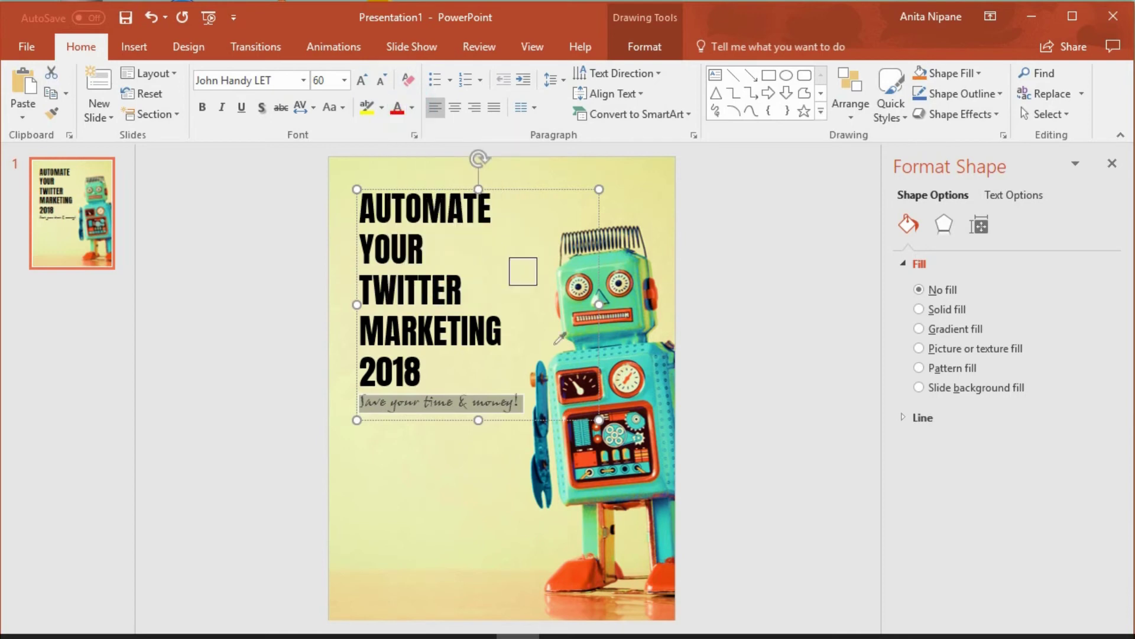
click(576, 571)
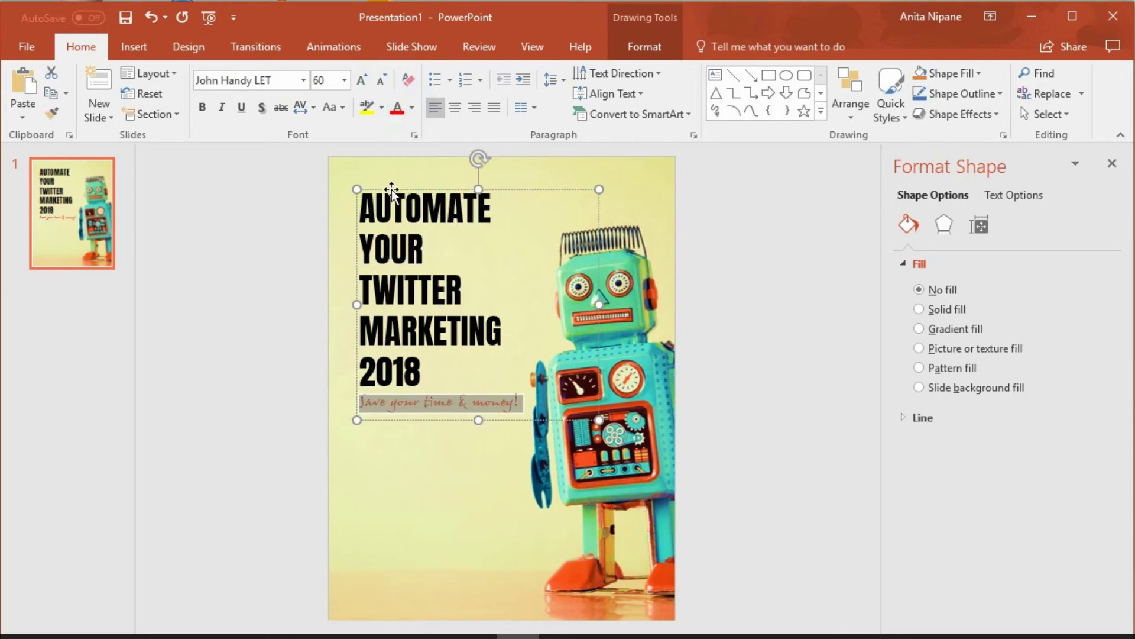
drag(381, 188, 382, 183)
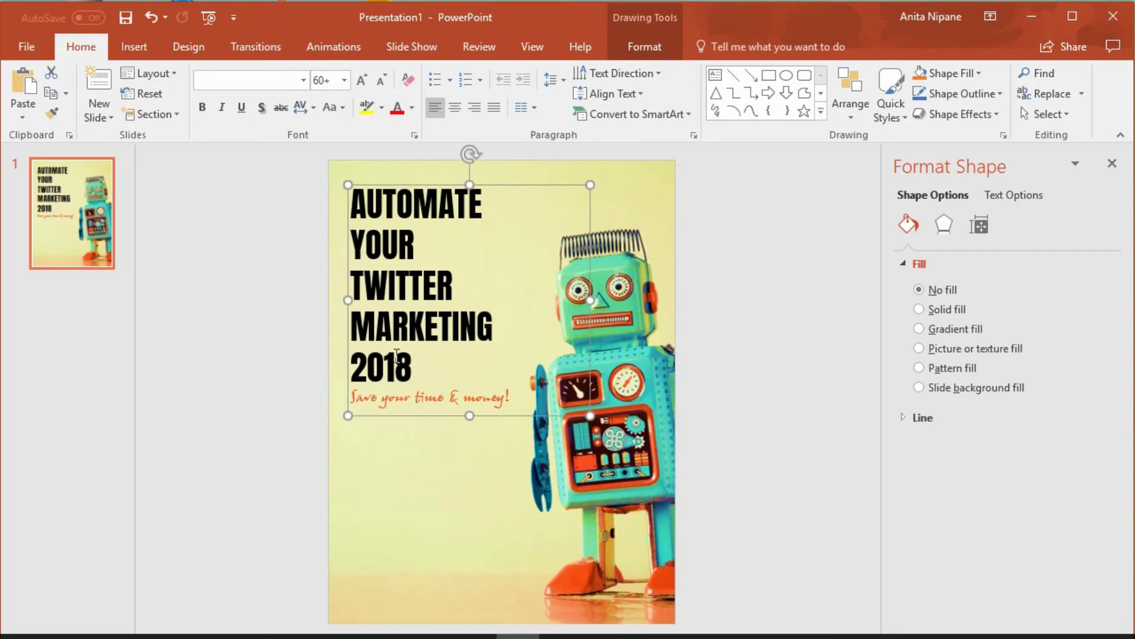
Step: Remove the empty line after 2018 and leave nothing selected on the slide
click(420, 369)
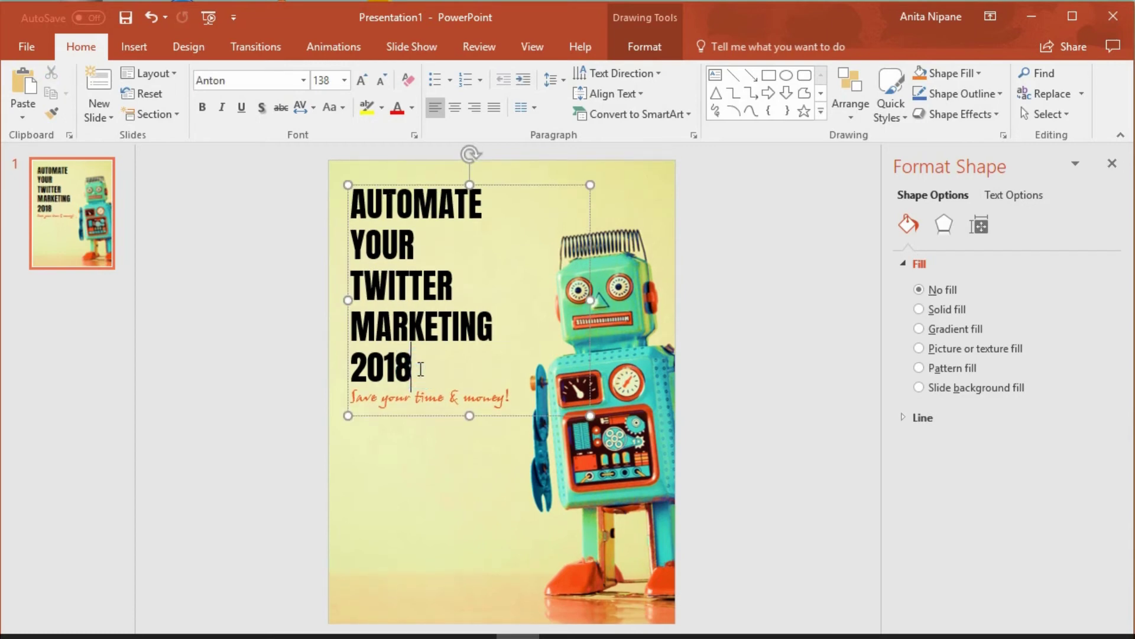
key(Return)
key(BackSpace)
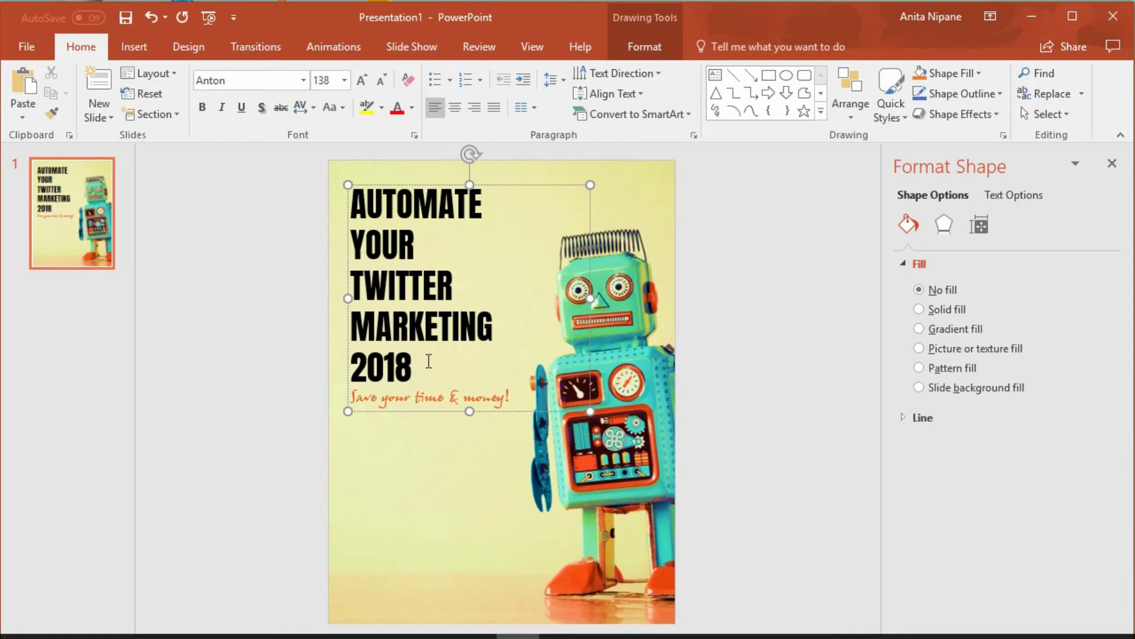
click(434, 374)
click(431, 471)
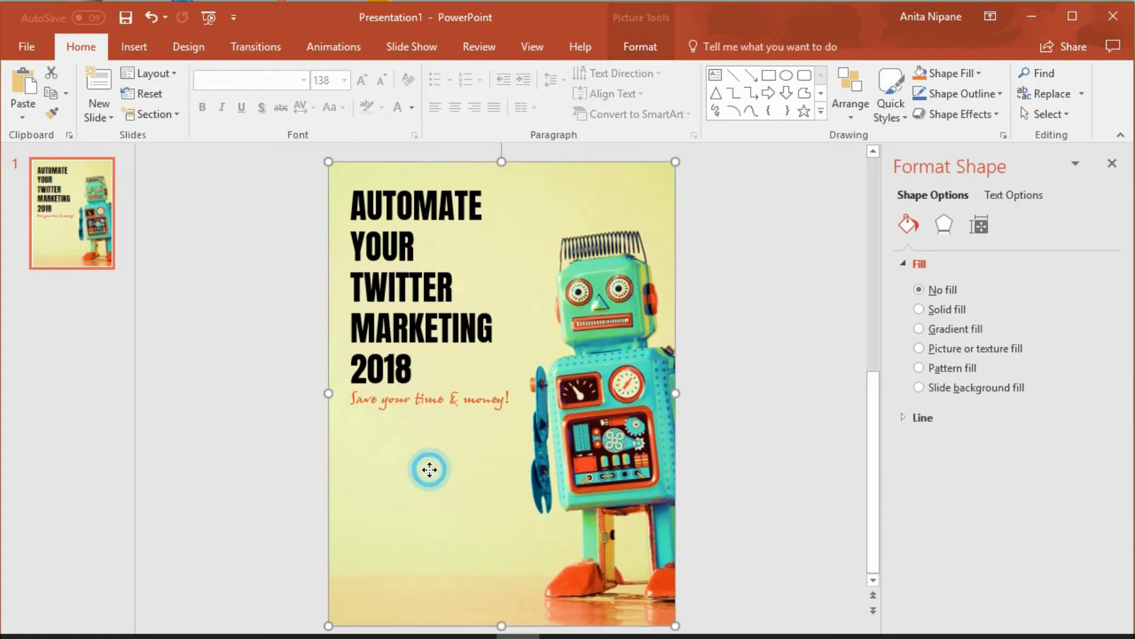
click(263, 357)
Step: Add a text box near the cover's bottom-left and type the author's name
click(133, 46)
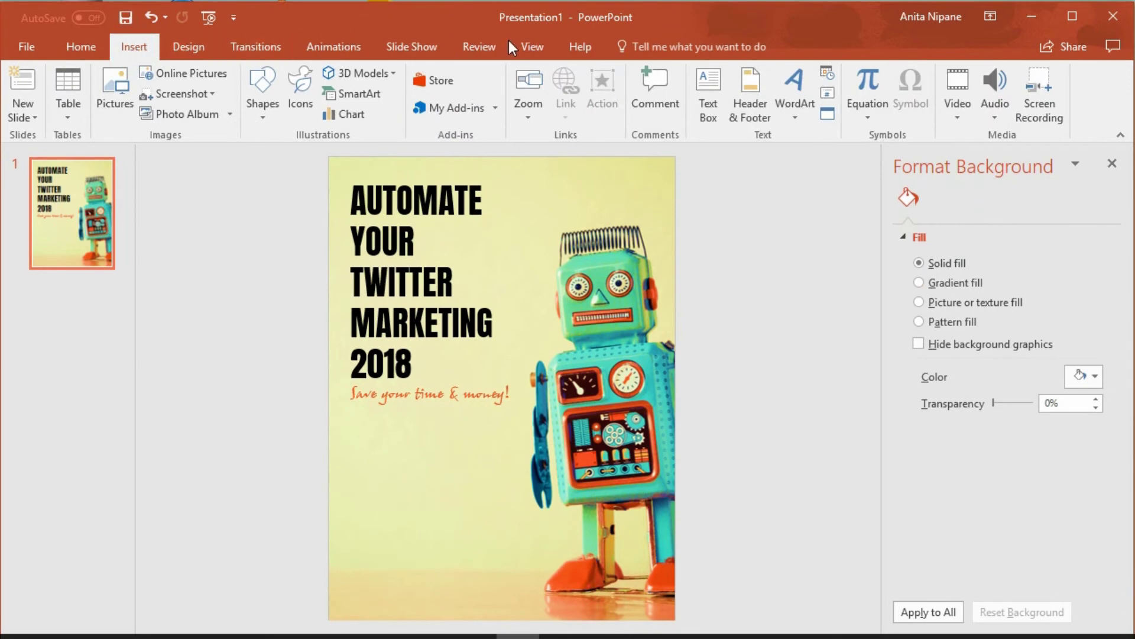
click(693, 82)
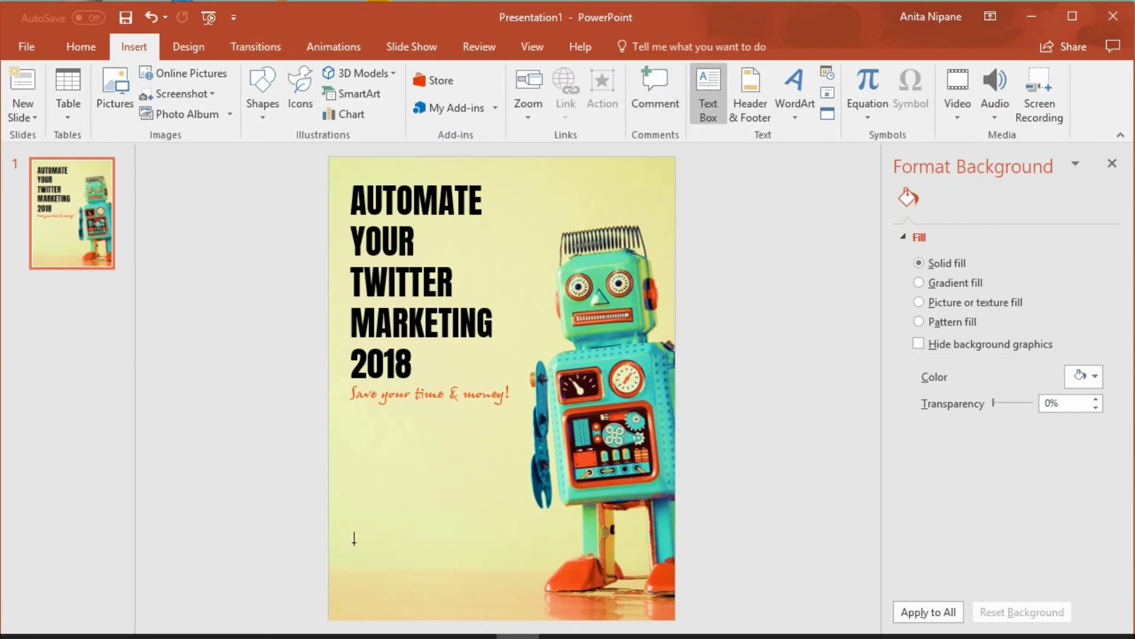
click(354, 538)
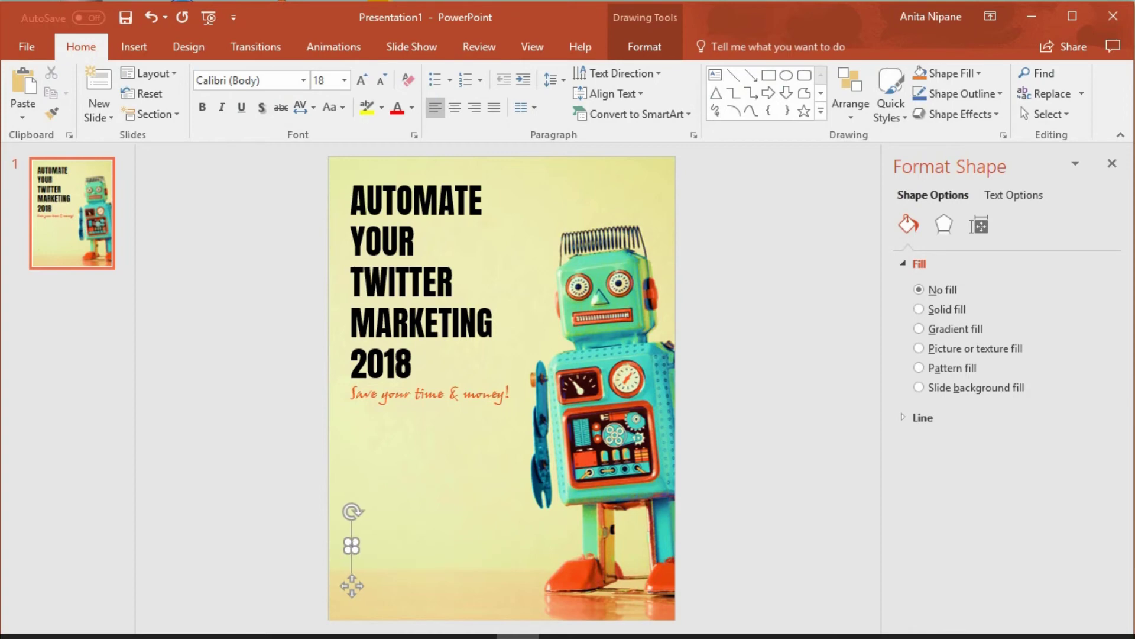
text(an)
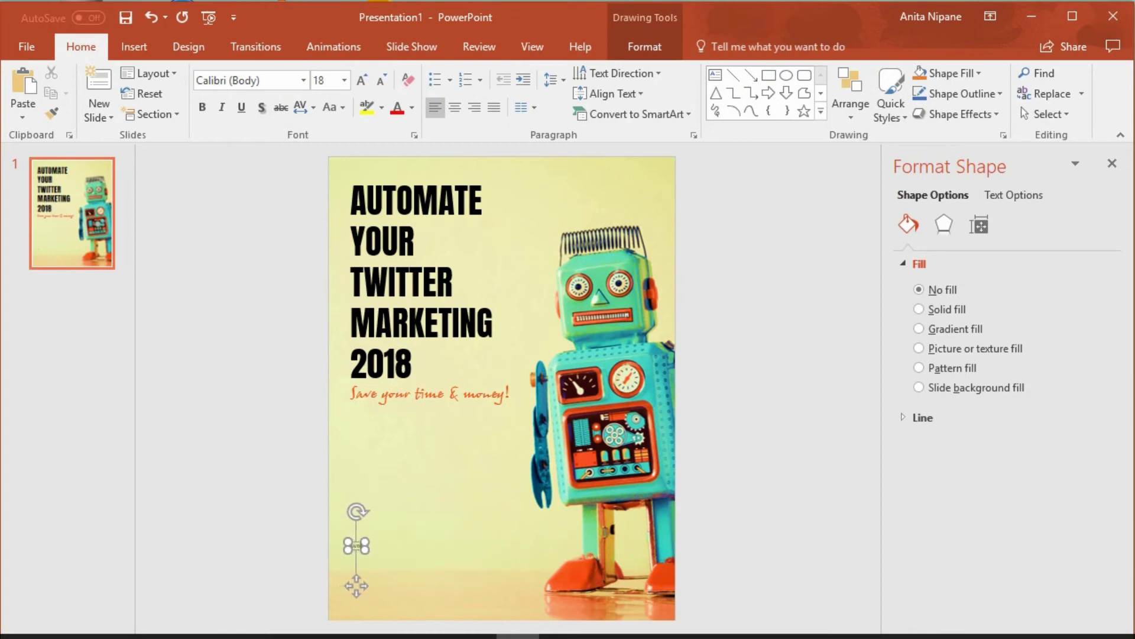
text(ita)
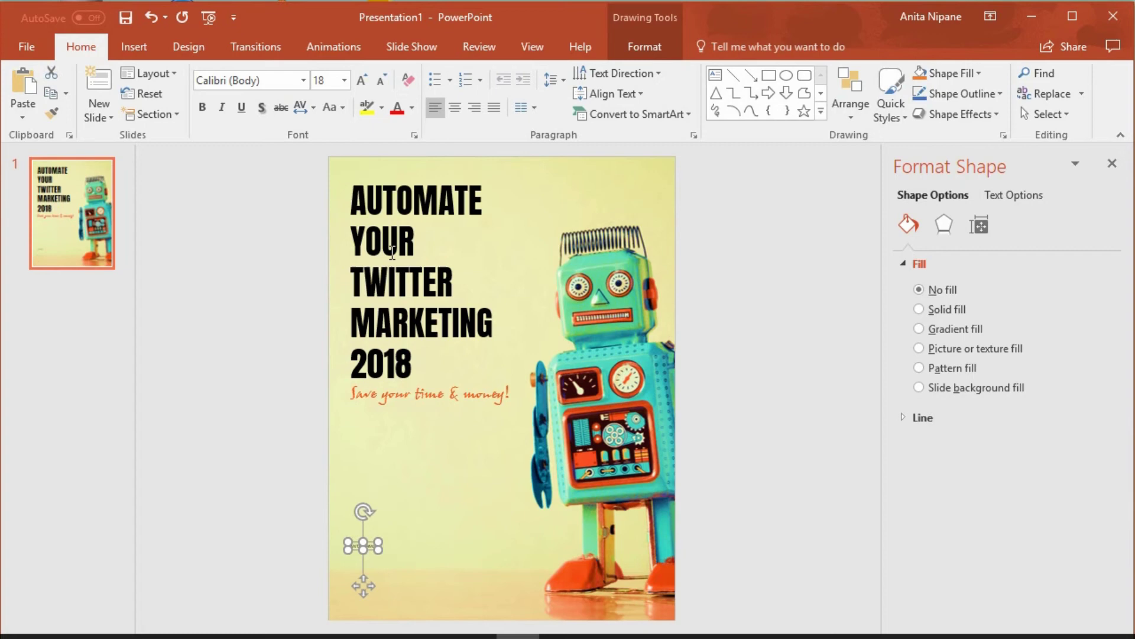
Step: Enlarge the author name to 72, set it in Anton, and move it lower
key(Escape)
click(360, 80)
click(361, 80)
click(361, 80)
click(361, 80)
click(361, 80)
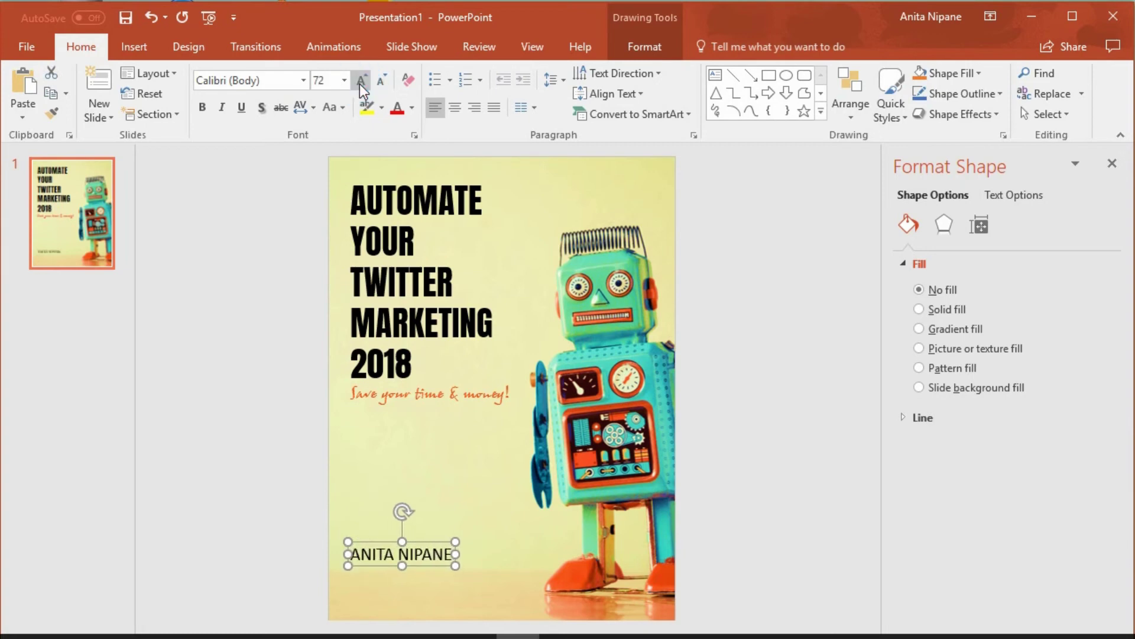
click(304, 81)
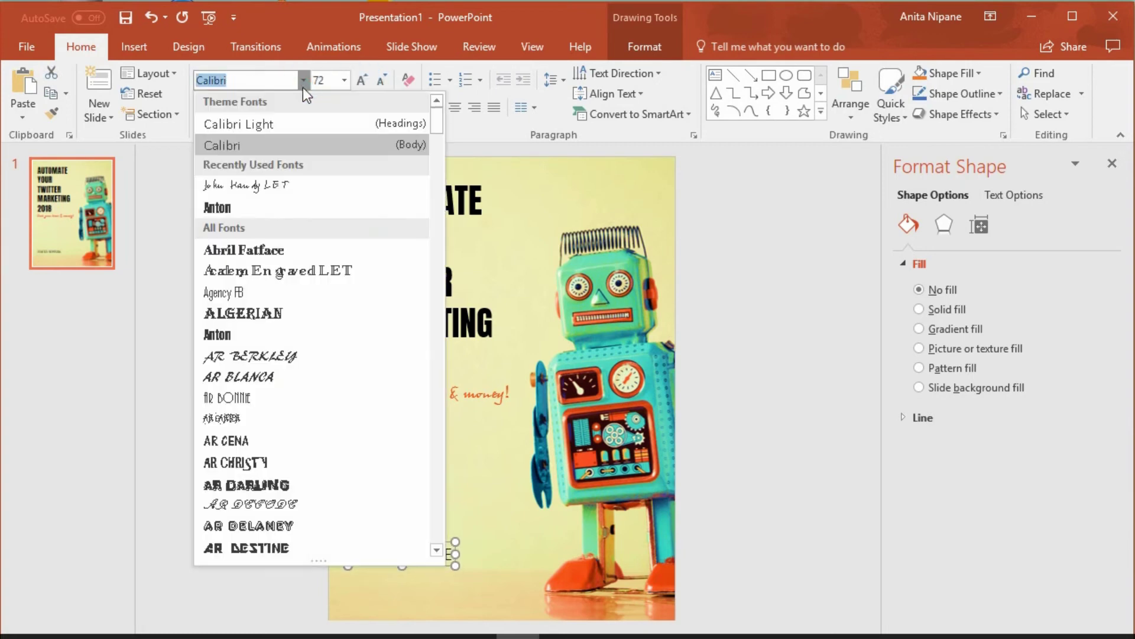
click(285, 205)
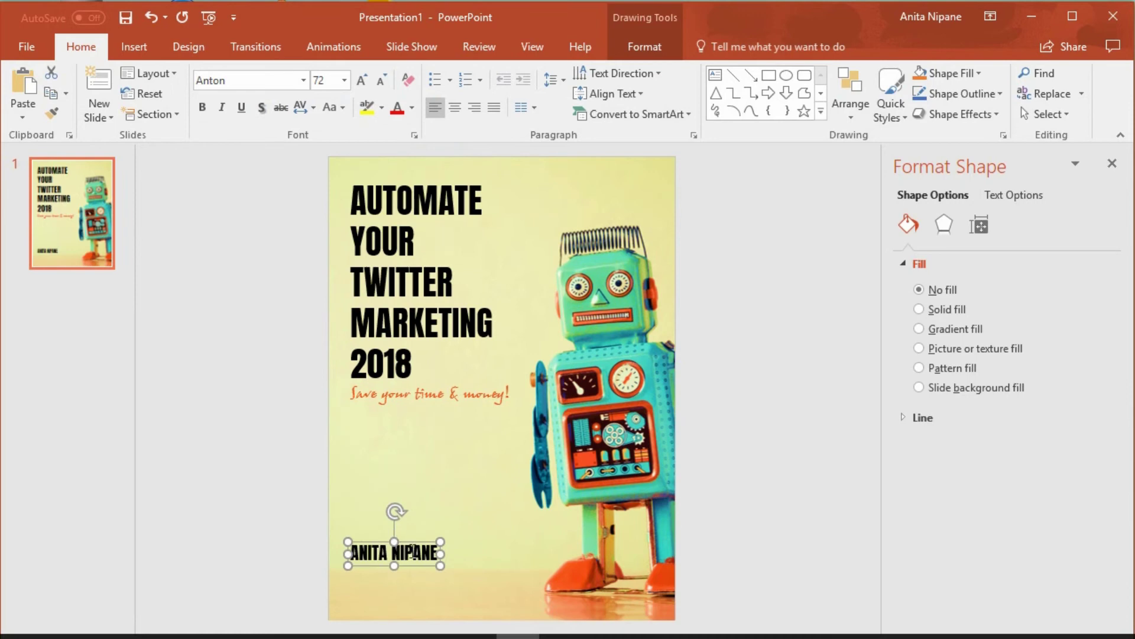
drag(417, 541, 418, 569)
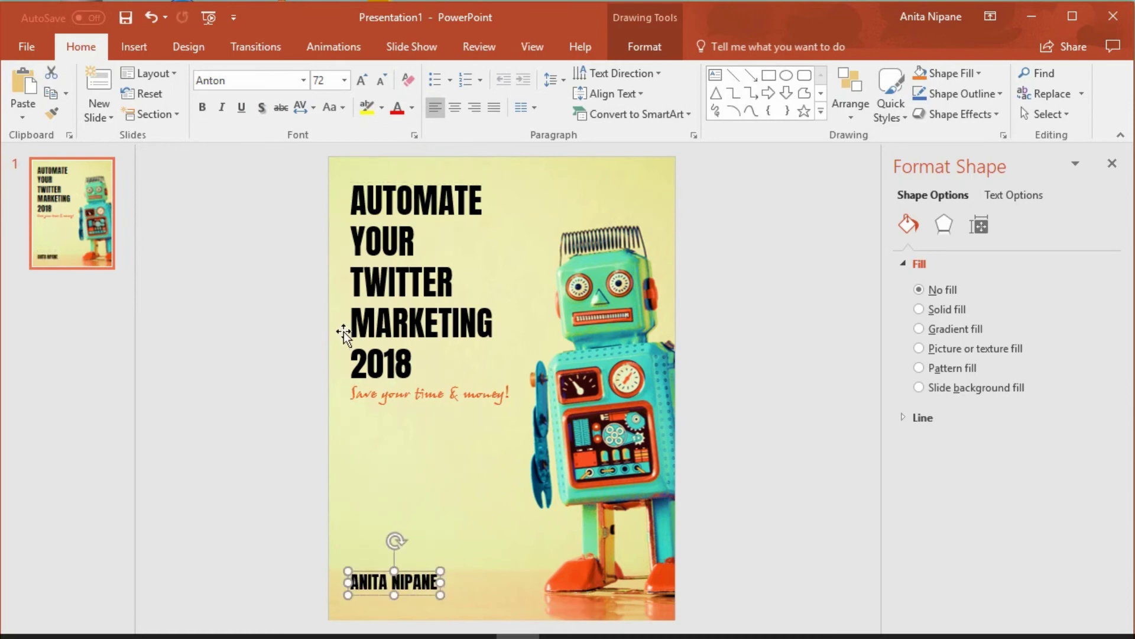
click(854, 408)
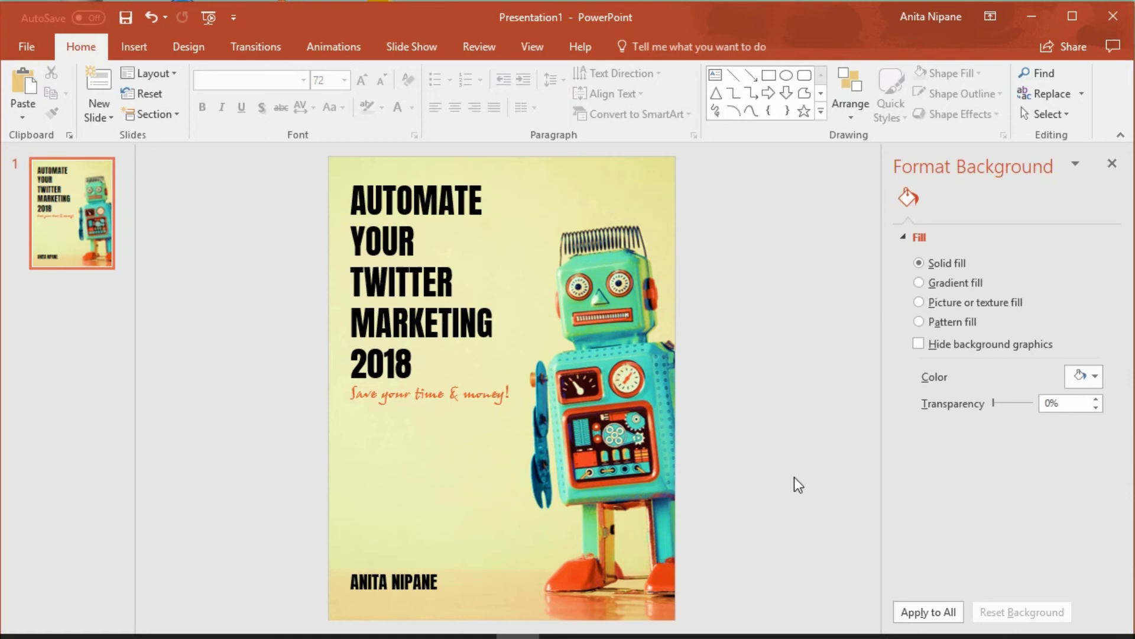
Step: Duplicate the cover slide and set the copy's title in Oswald
right_click(98, 240)
click(144, 367)
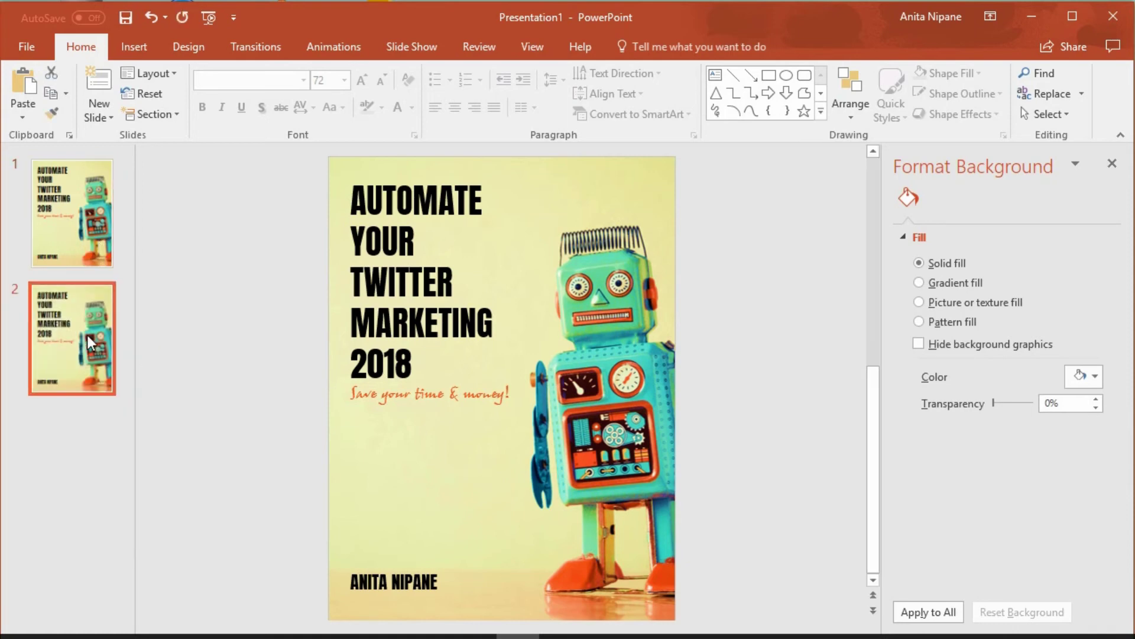
click(354, 291)
drag(352, 195, 434, 390)
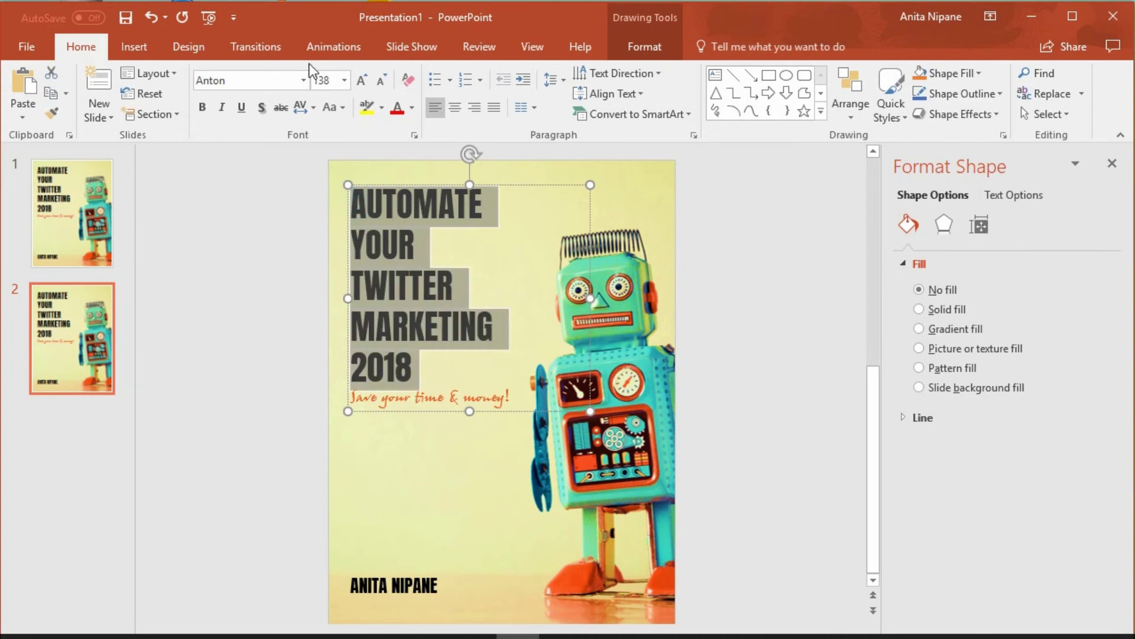
click(302, 81)
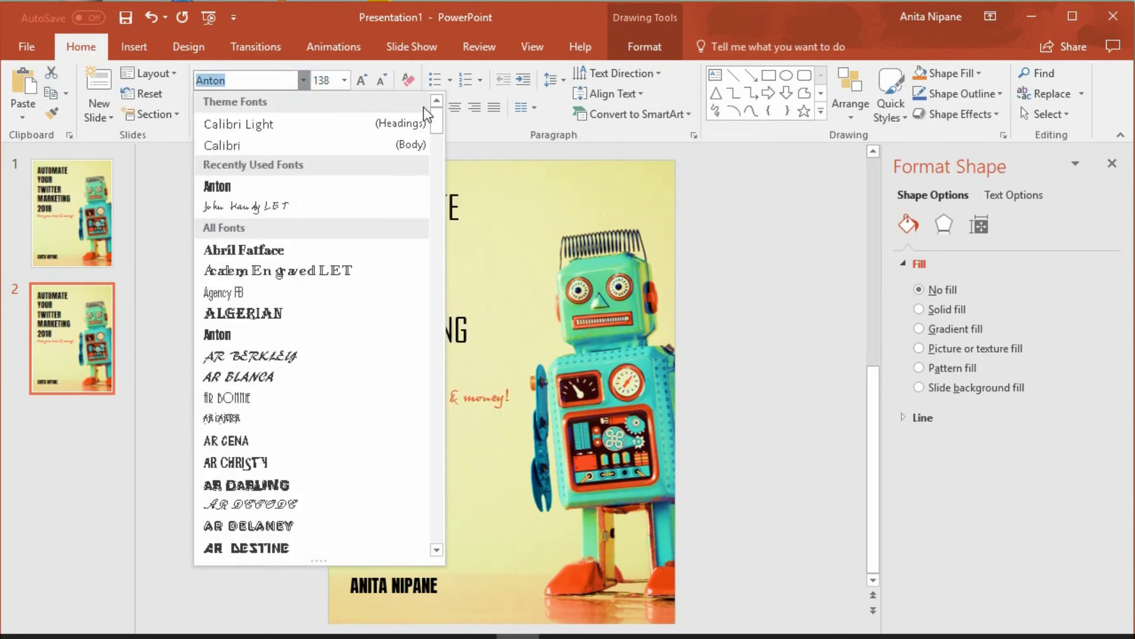
text(Oswald)
key(Return)
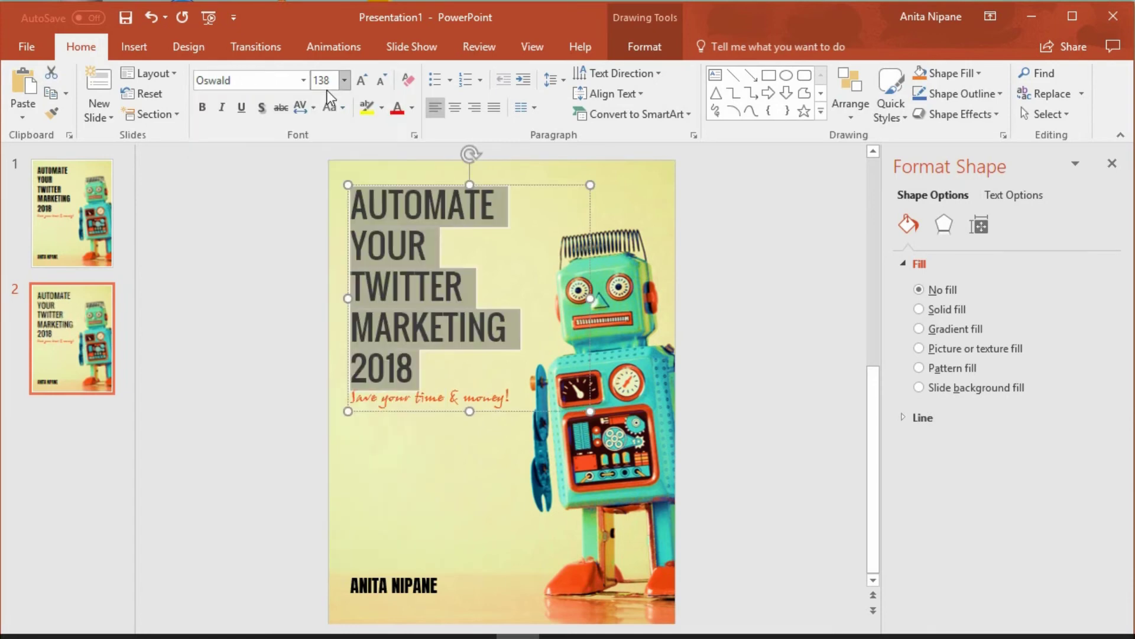
Step: Set the author name on the duplicated slide in Oswald
click(438, 565)
click(429, 571)
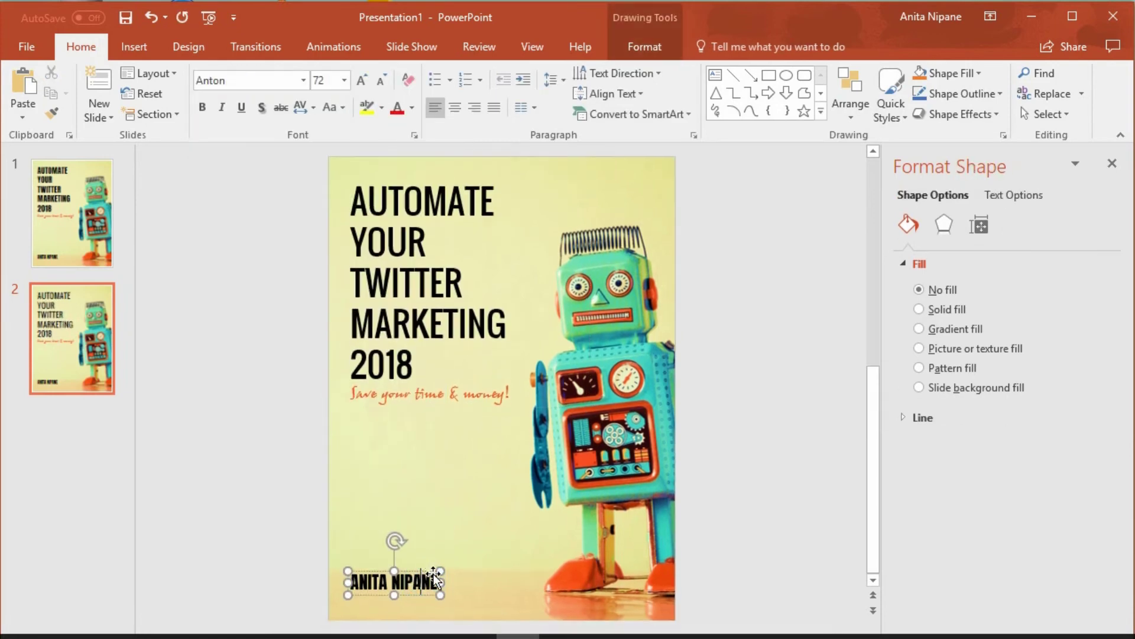
click(433, 572)
click(230, 79)
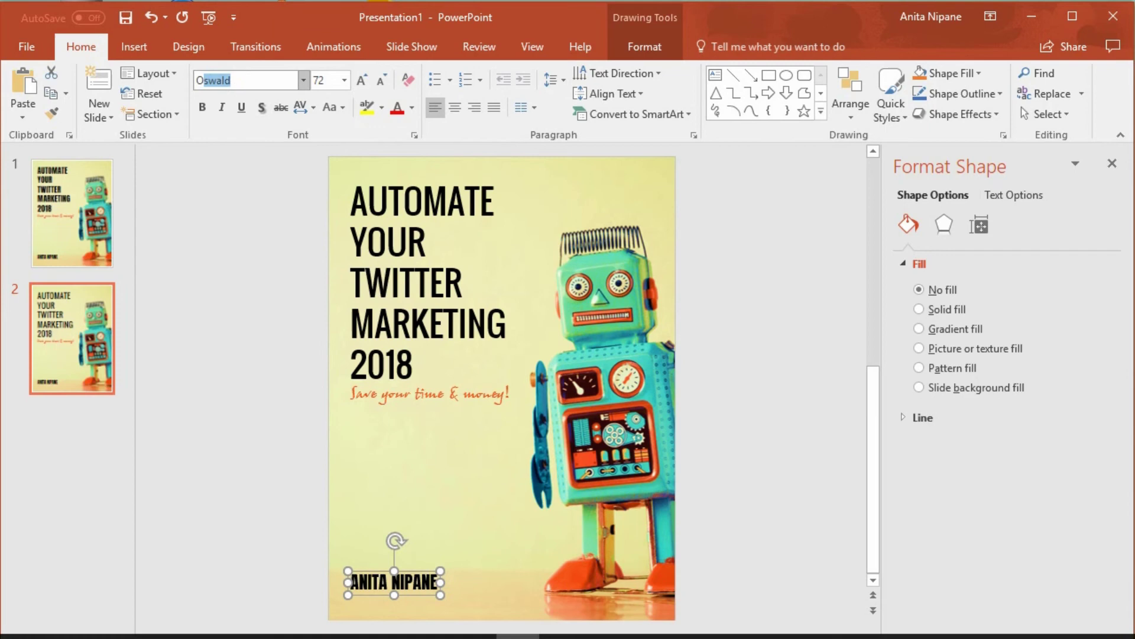
text(Oswald)
key(Return)
click(239, 215)
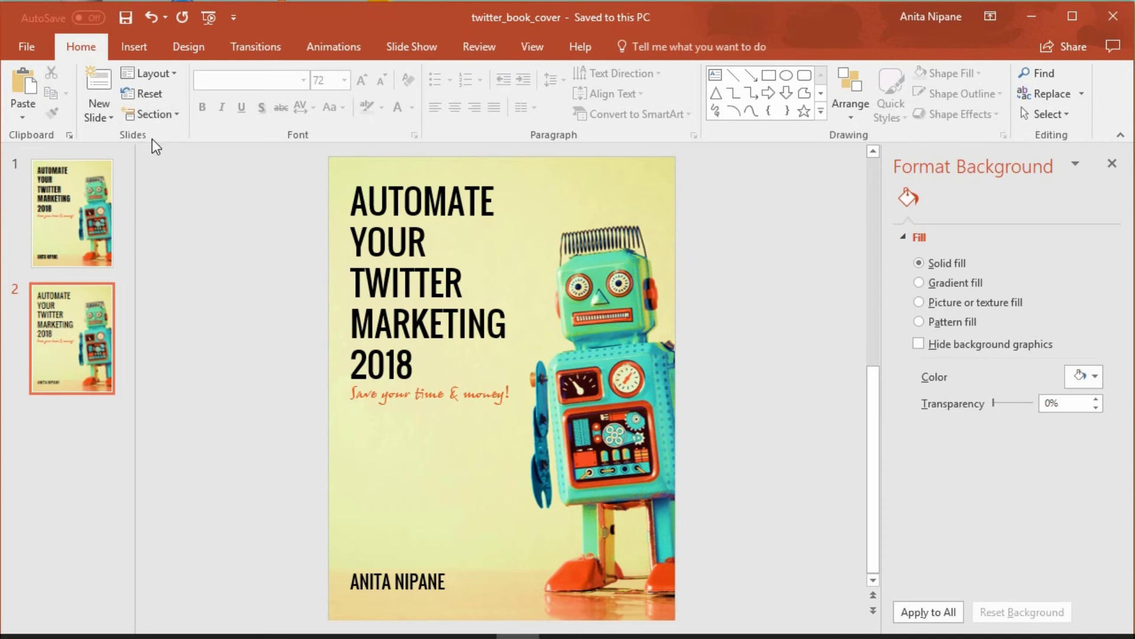
Step: Choose JPEG File Interchange Format as the export file type and bring up Save As
click(26, 37)
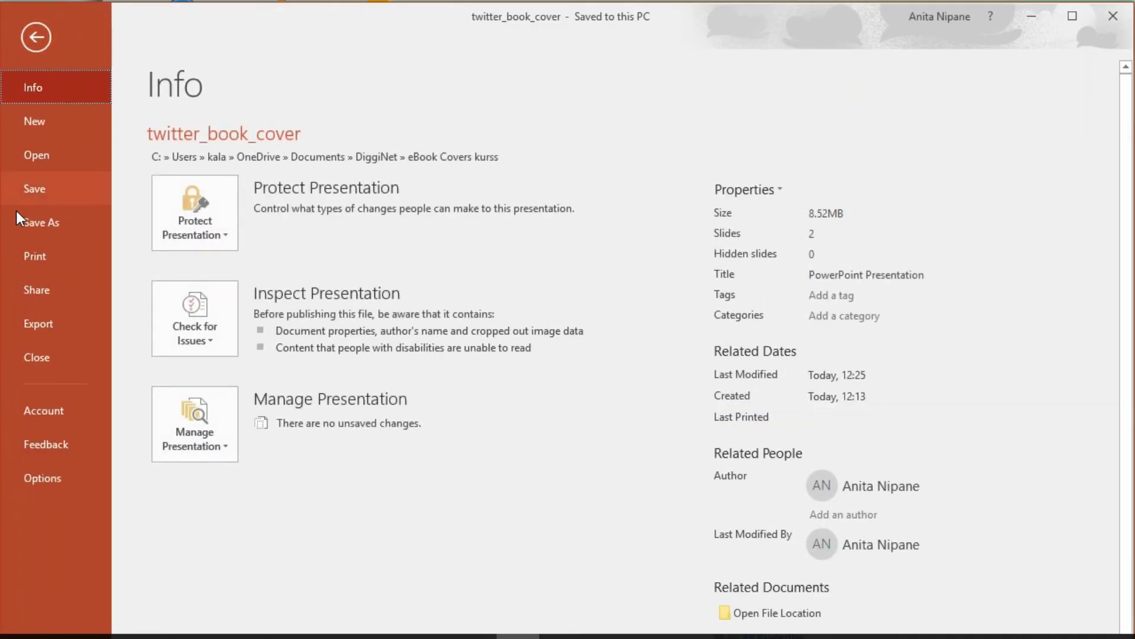
click(32, 325)
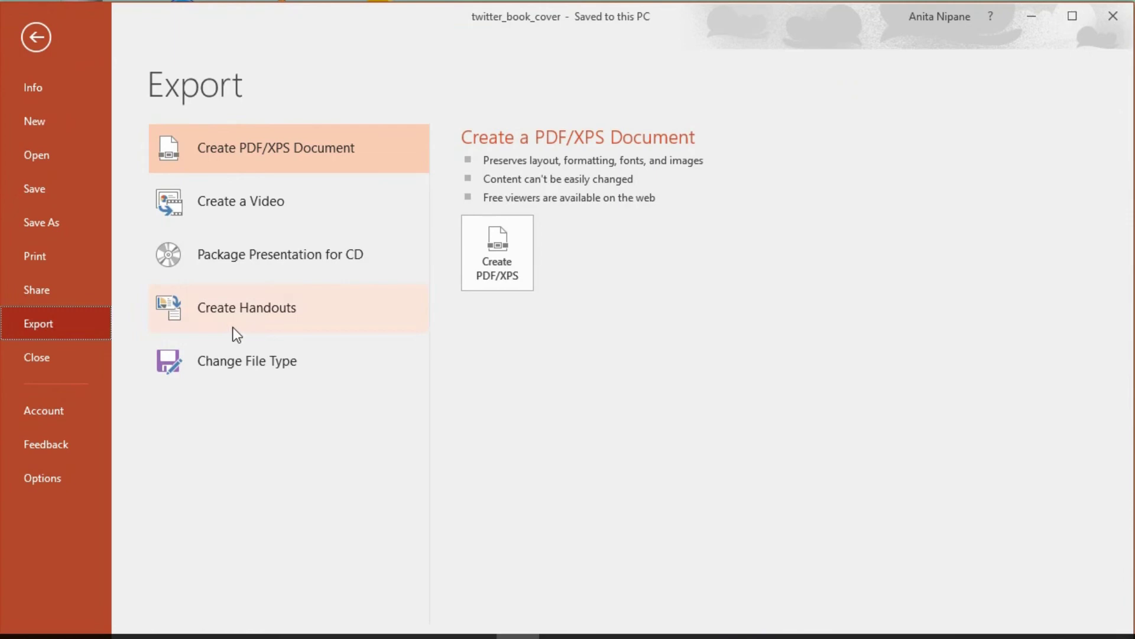
click(251, 361)
click(765, 371)
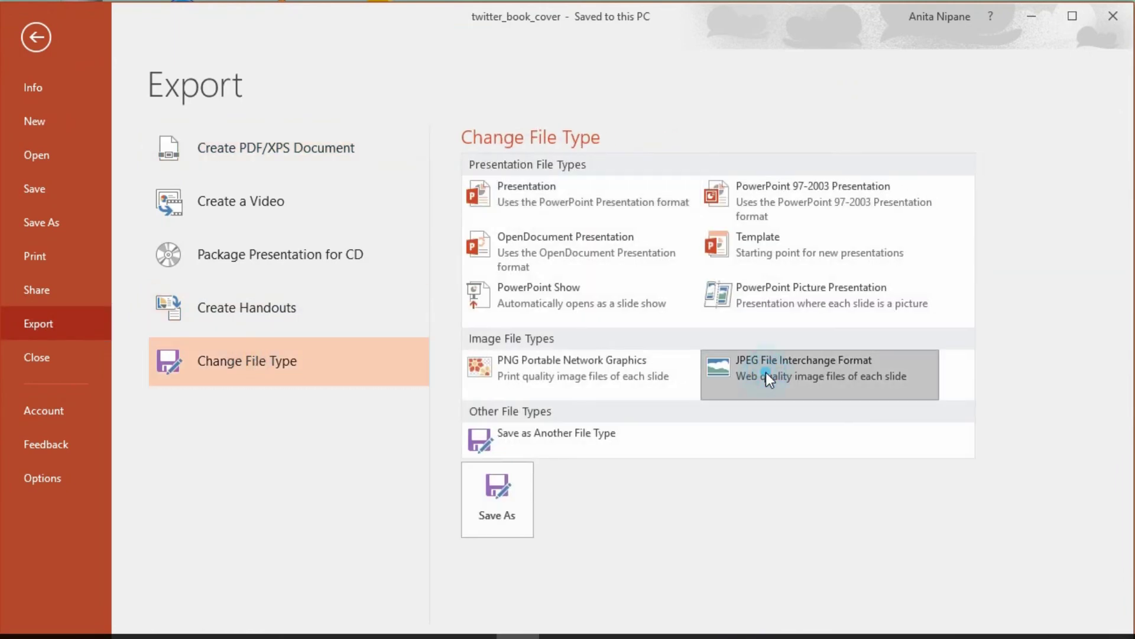
click(519, 515)
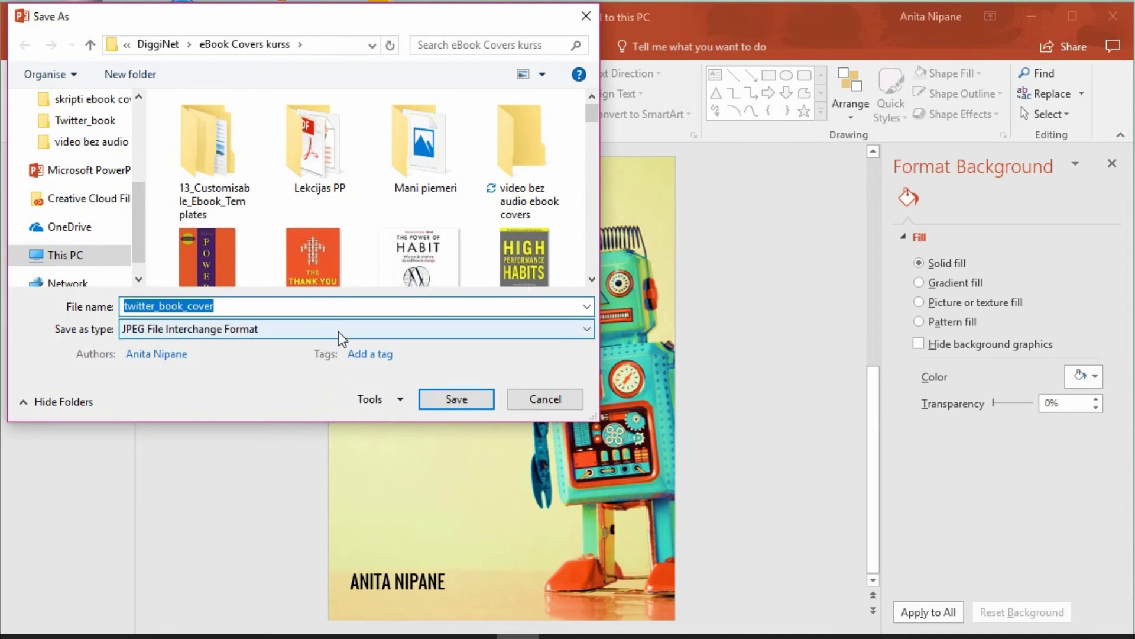
Step: Keep the JPEG format, save twitter_book_cover, and export just the current slide
click(395, 332)
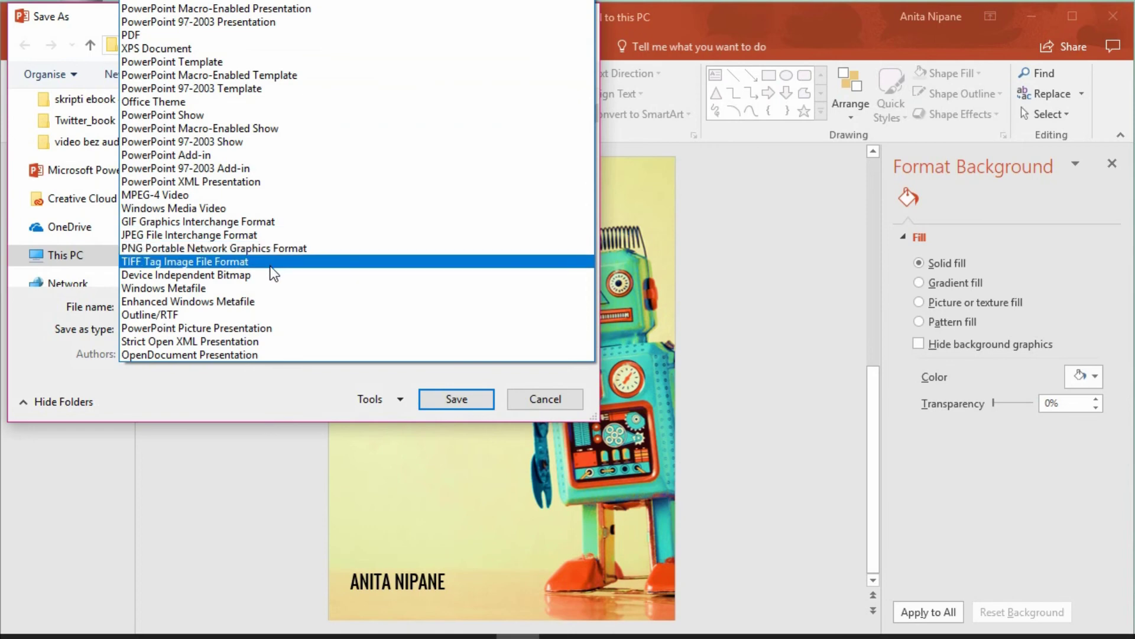
click(309, 236)
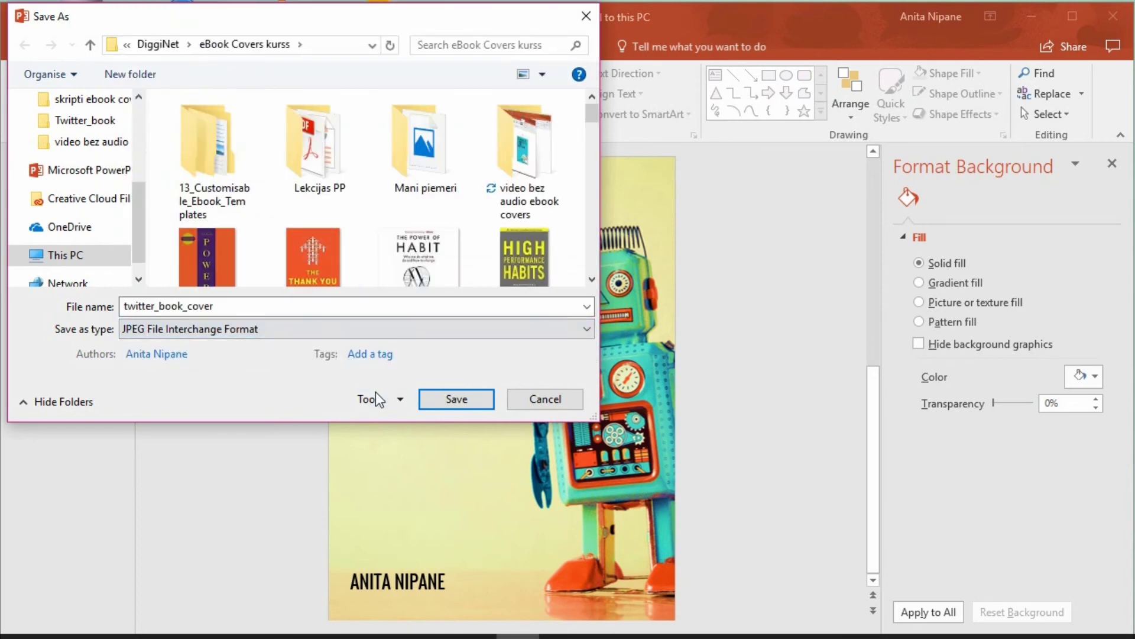
click(440, 400)
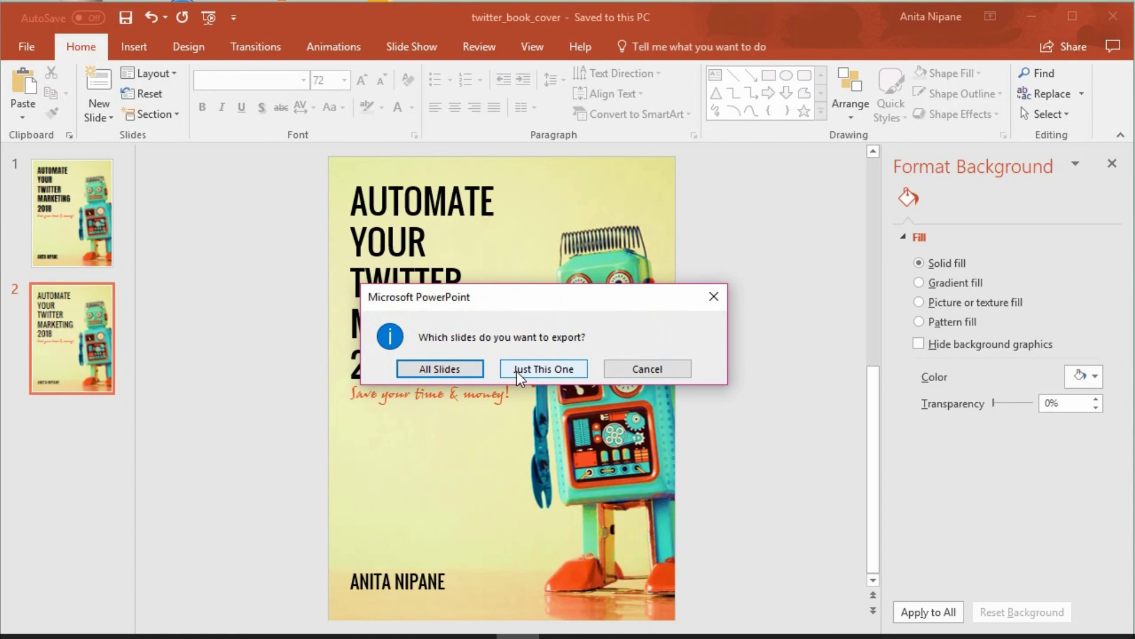
click(518, 376)
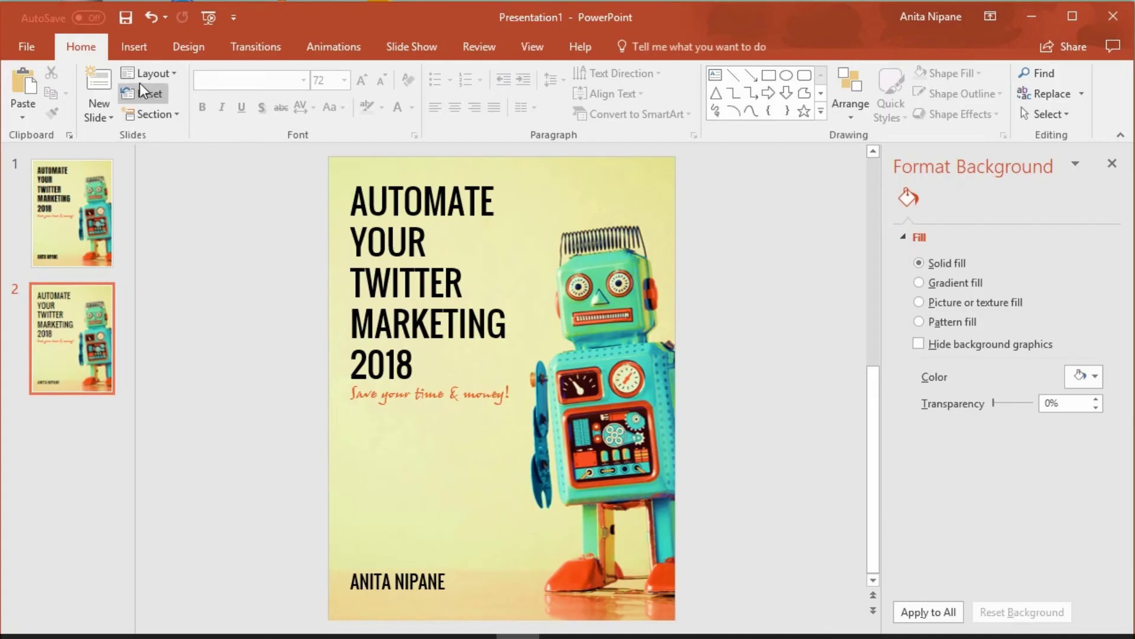
Step: Save the two-slide twitter_book_cover presentation from the Quick Access Toolbar
click(125, 18)
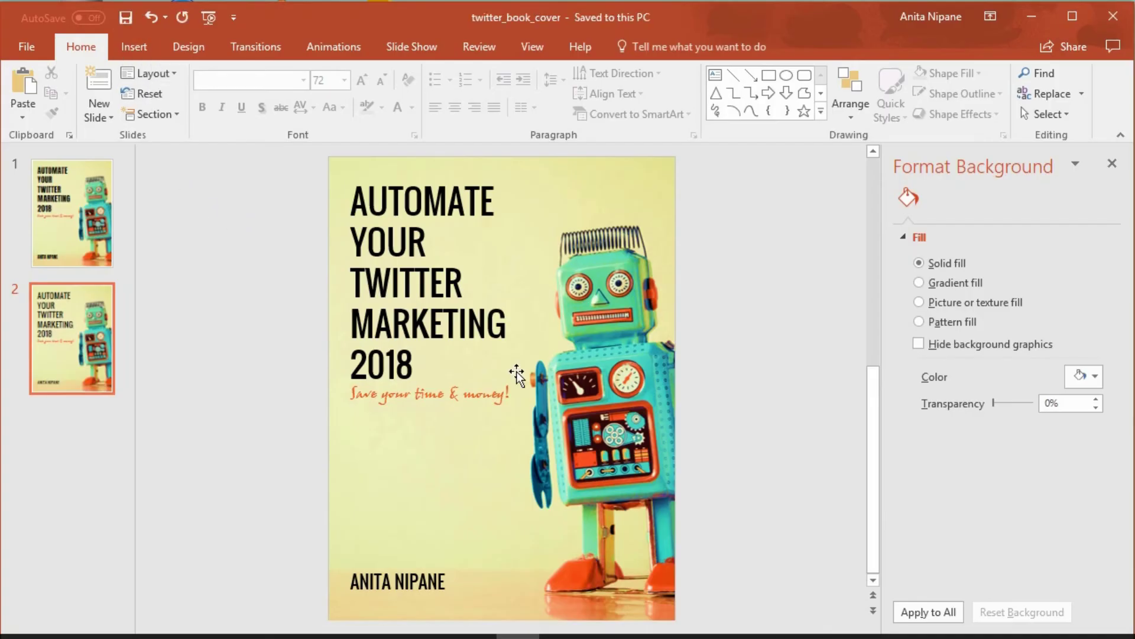